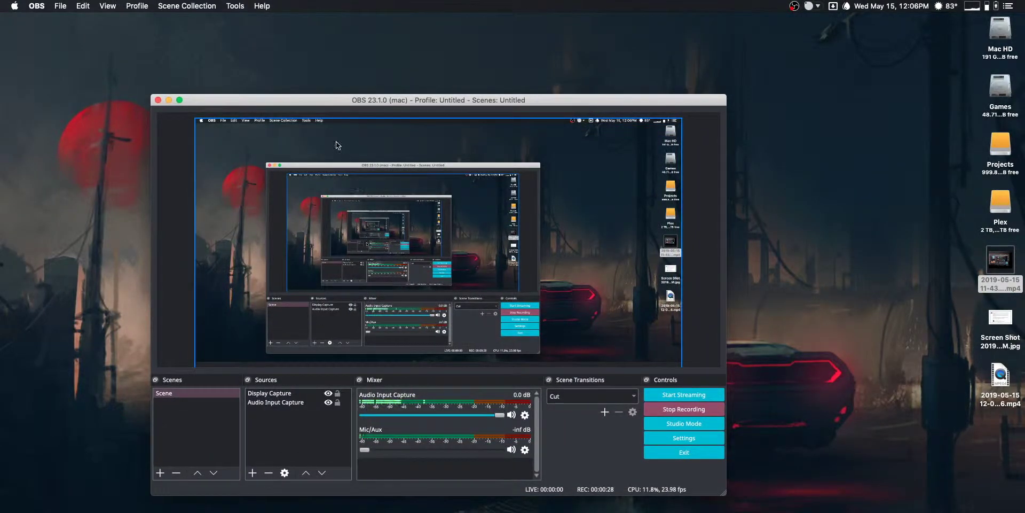
left_click_drag(327, 97, 354, 86)
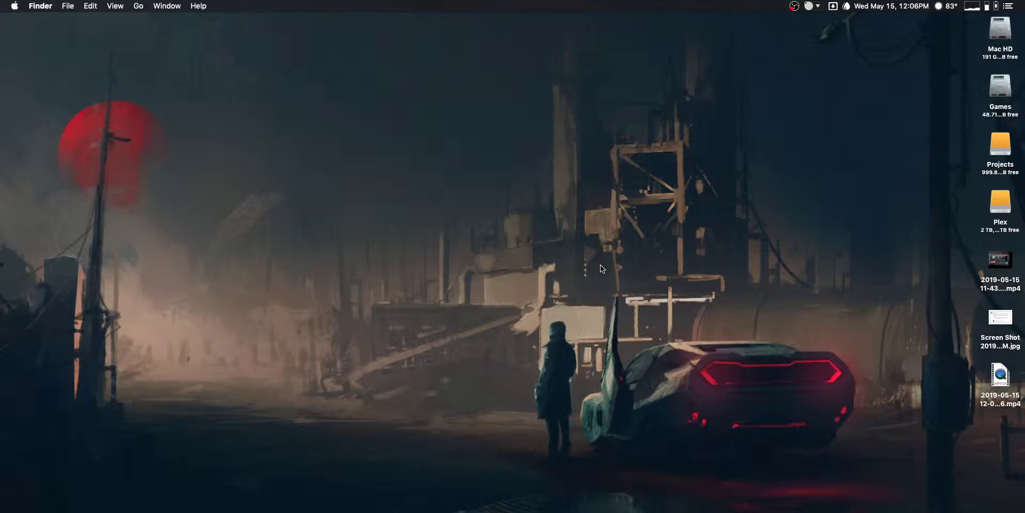
key("alt+space")
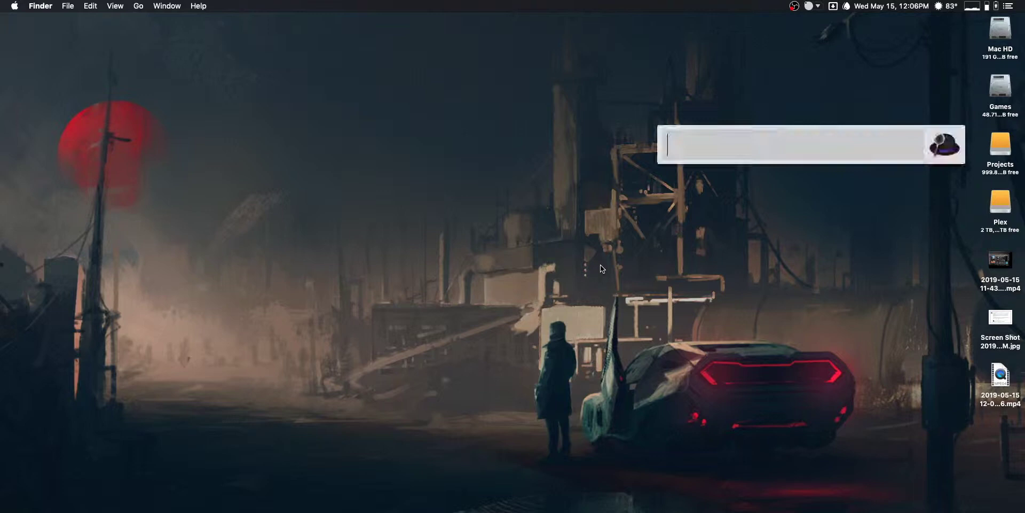
type("kill")
key("Escape")
key("alt+space")
type("alfred")
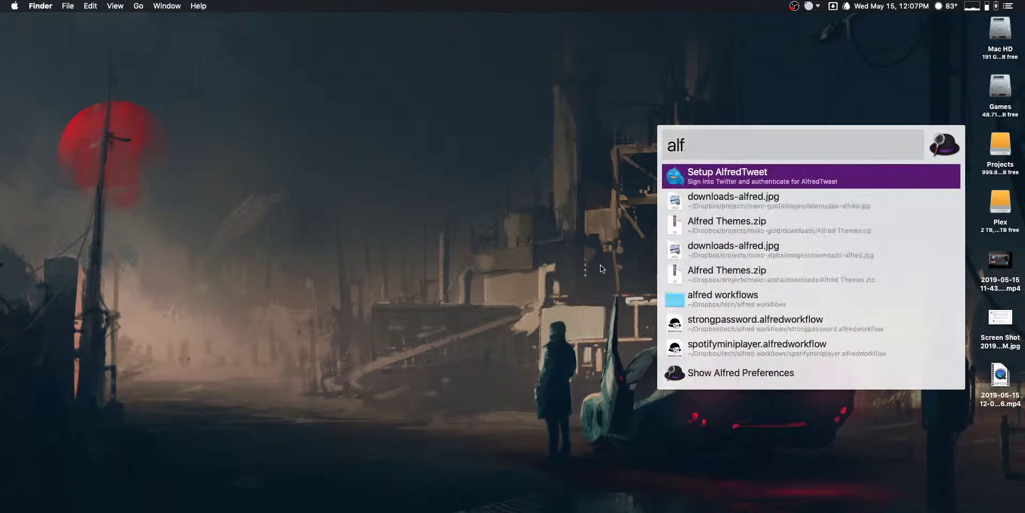
key("BackSpace")
key("BackSpace")
key("BackSpace")
key("BackSpace")
key("BackSpace")
key("BackSpace")
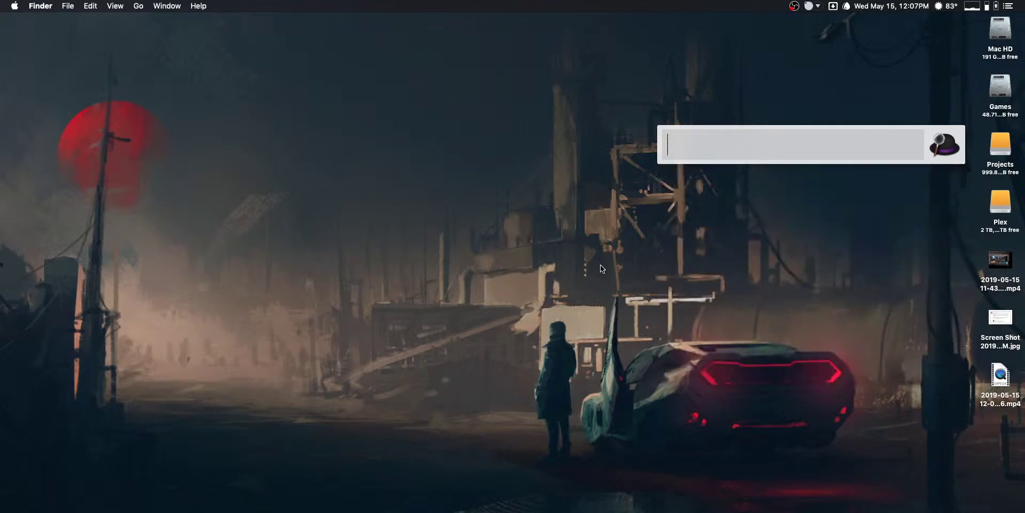
key("Escape")
Find and open Alfred Preferences from the Alfred search window
key("alt+space")
type("lef")
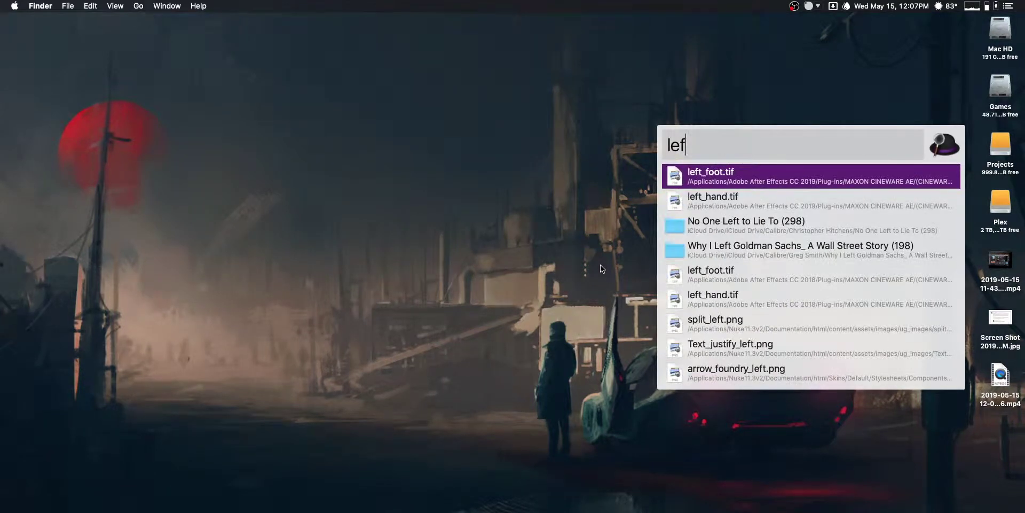
key("BackSpace")
key("BackSpace")
key("BackSpace")
type("pref")
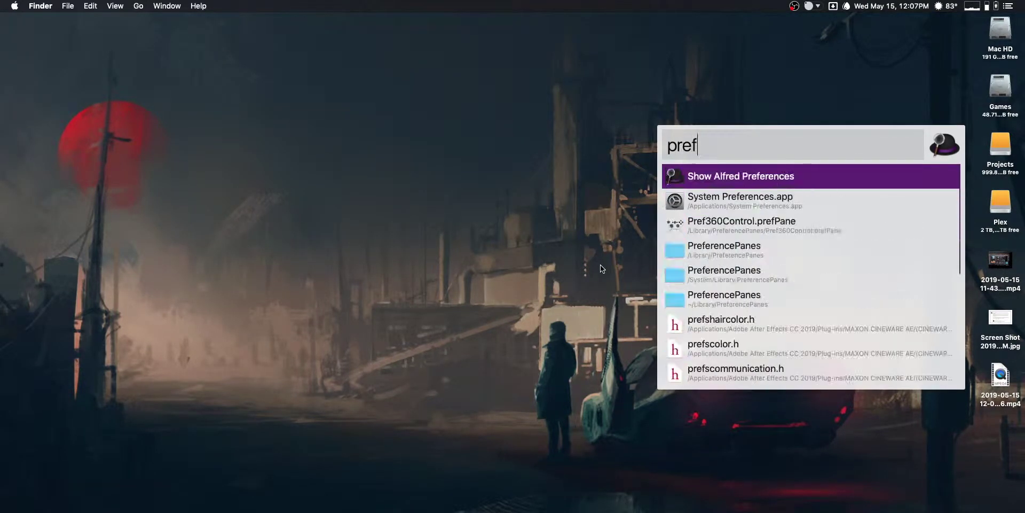
key("Return")
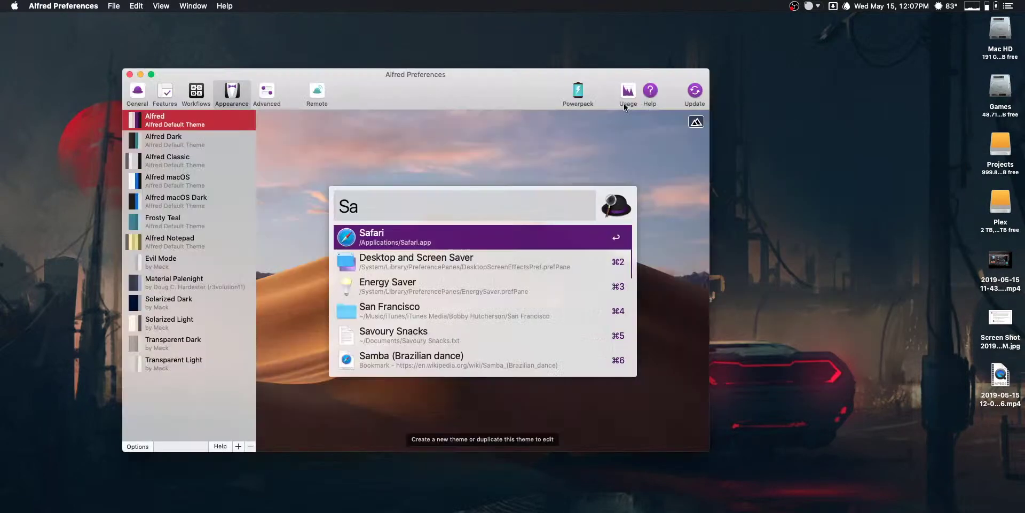
mouse_move(505, 97)
left_mouse_down()
mouse_move(575, 133)
mouse_move(515, 92)
mouse_move(497, 95)
left_mouse_up()
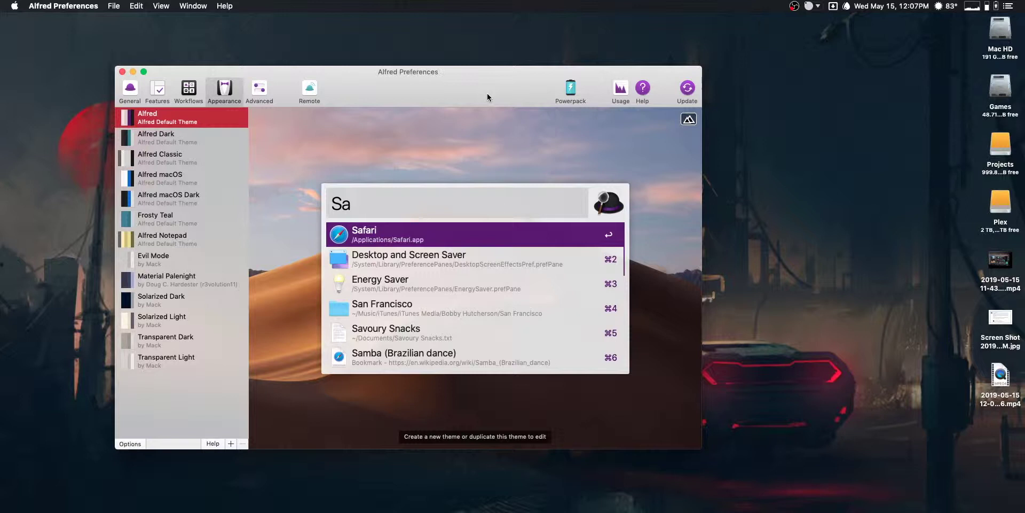
Bring up the Alfred search window and examine the hat icon beside its search field
key("alt+space")
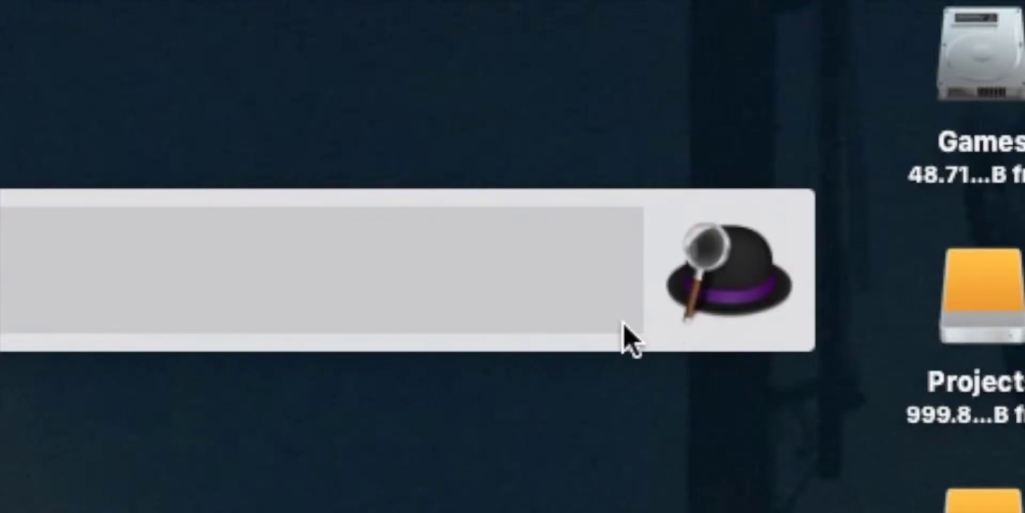
left_click_drag(633, 342, 934, 175)
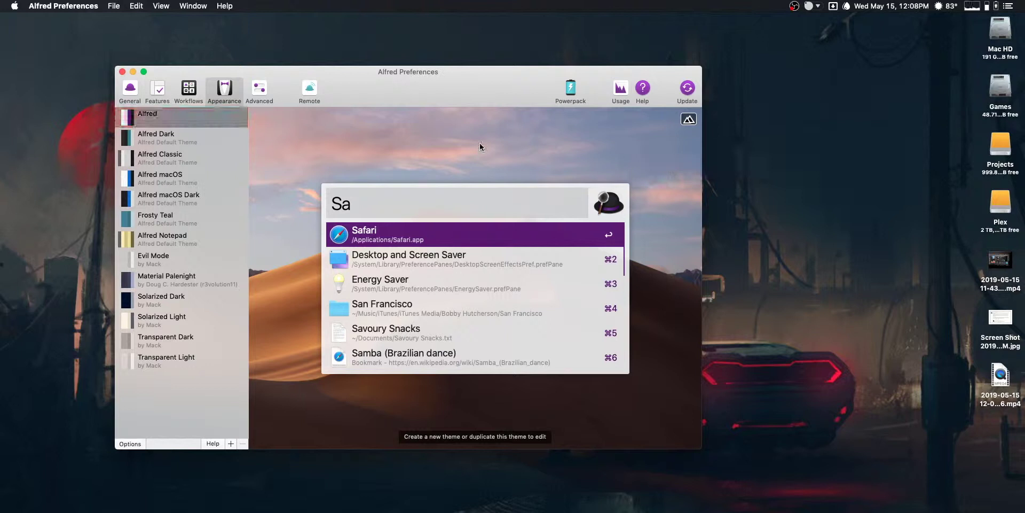
Open the Appearance options and raise Alfred's display position slightly in the screen preview
mouse_move(459, 85)
left_mouse_down()
mouse_move(442, 83)
mouse_move(465, 94)
left_mouse_up()
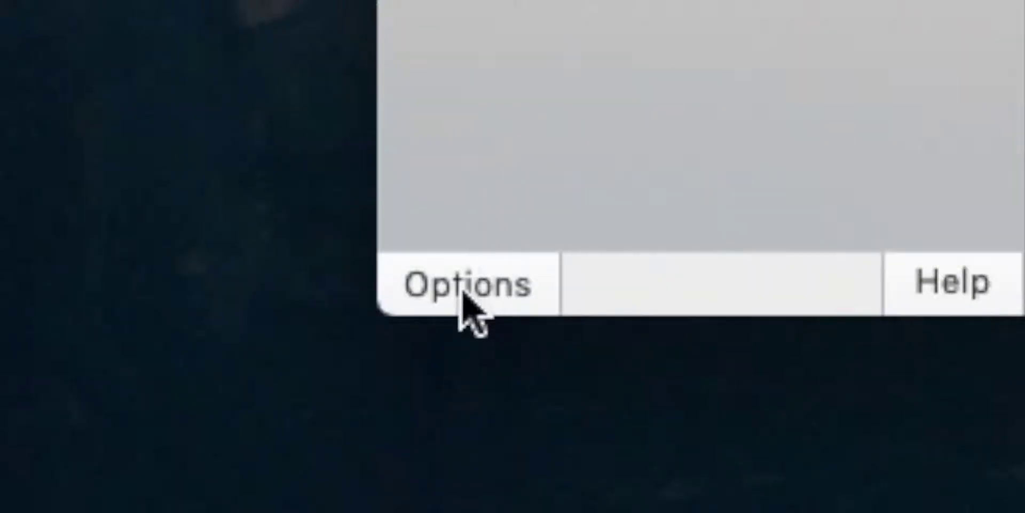
left_click(137, 452)
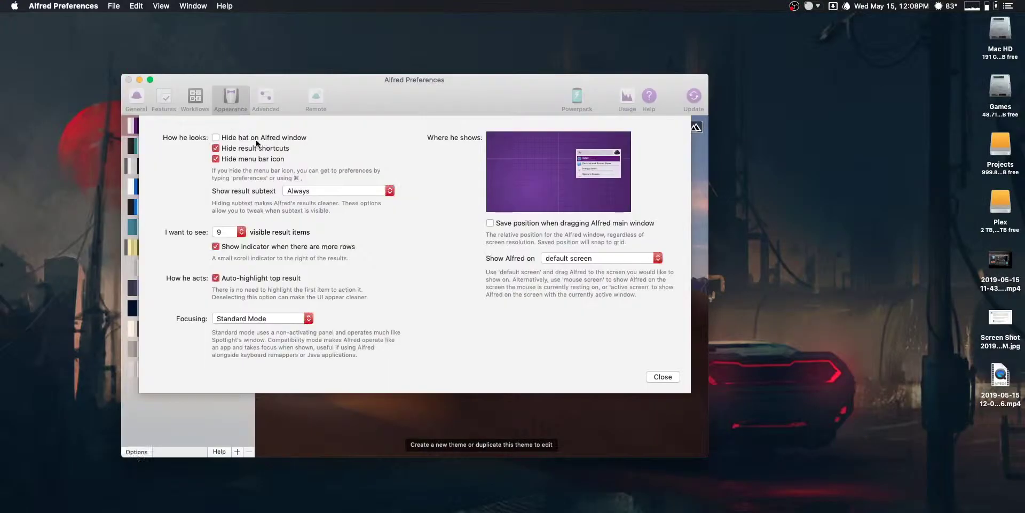
left_click_drag(596, 154, 541, 155)
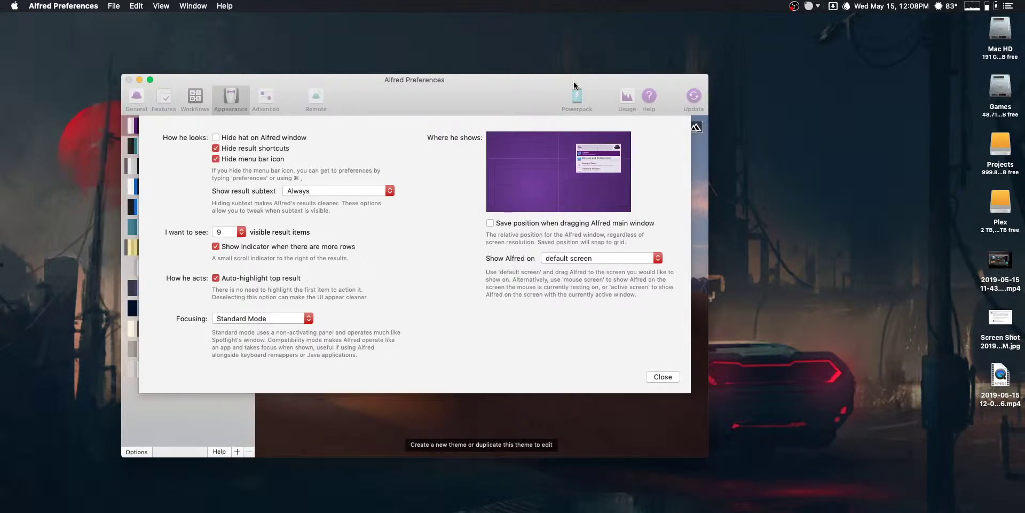
left_click_drag(574, 86, 543, 84)
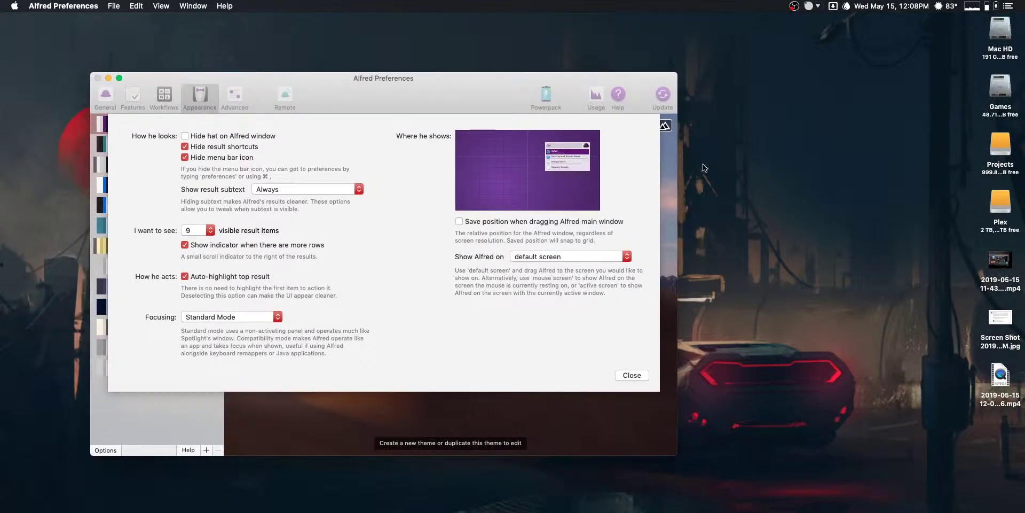
Hide the hat on the Alfred window, check the search window's look, and close the Appearance options
key("alt+space")
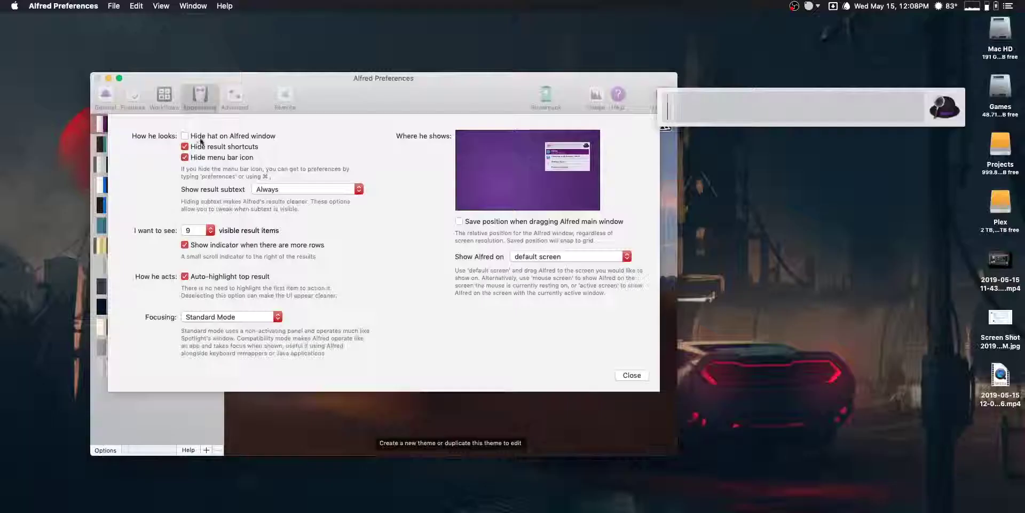
left_click(184, 135)
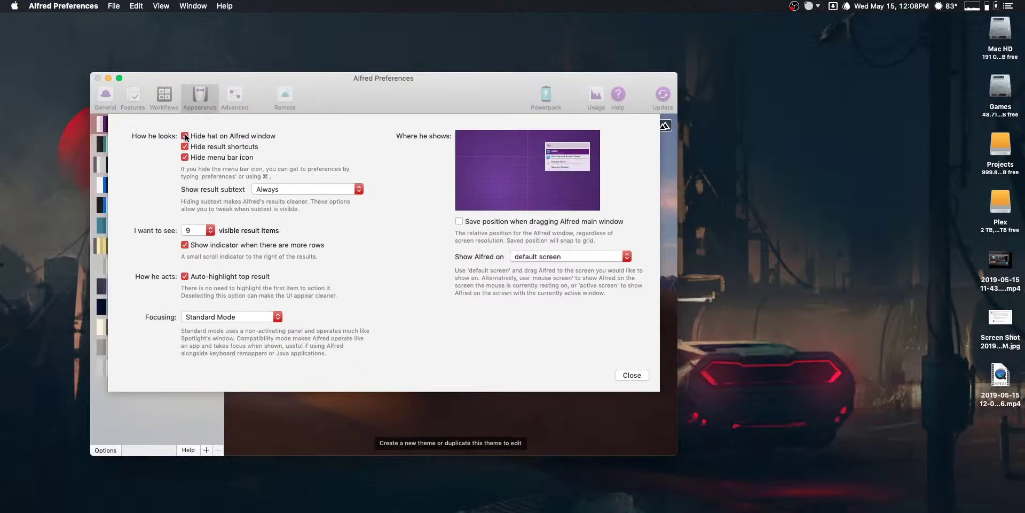
key("alt+space")
key("Escape")
key("alt+space")
key("alt+space")
key("alt+space")
key("alt+space")
key("alt+space")
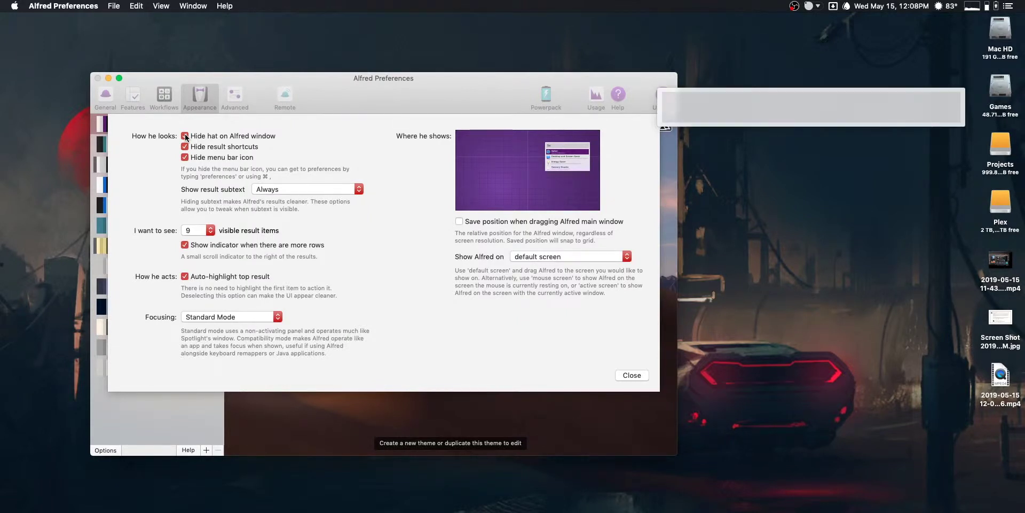
key("alt+space")
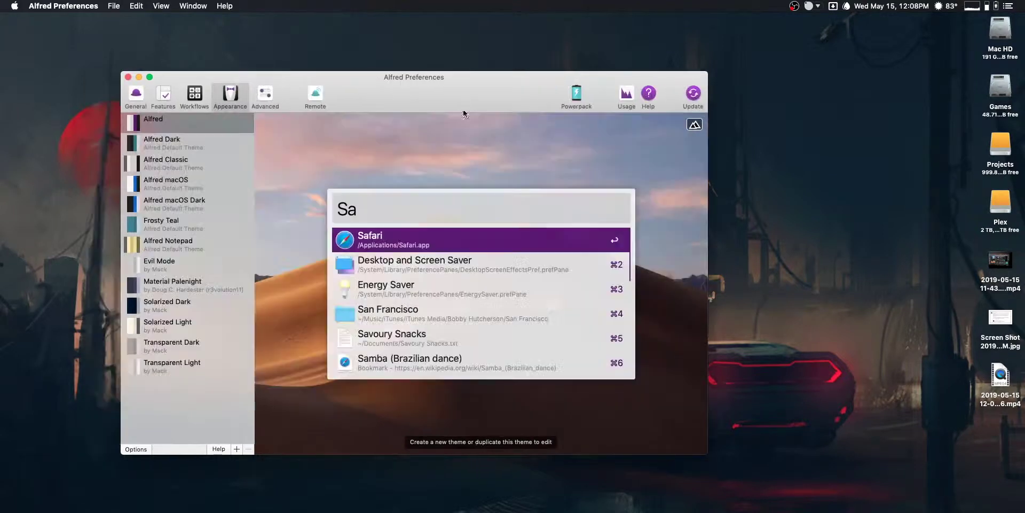
left_click_drag(465, 111, 447, 94)
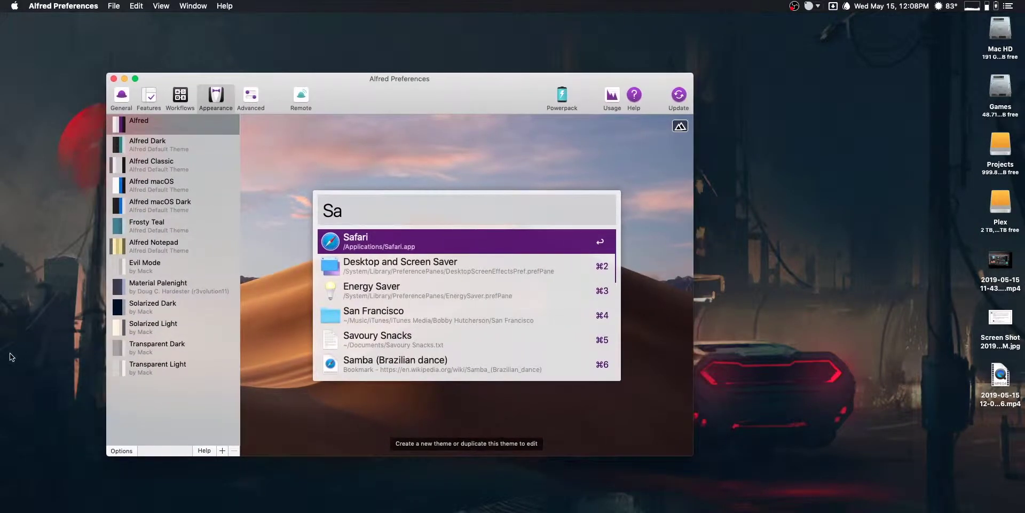
Preview the Solarized, Transparent and Material Palenight themes in Alfred's theme list
left_click(144, 311)
left_click(148, 334)
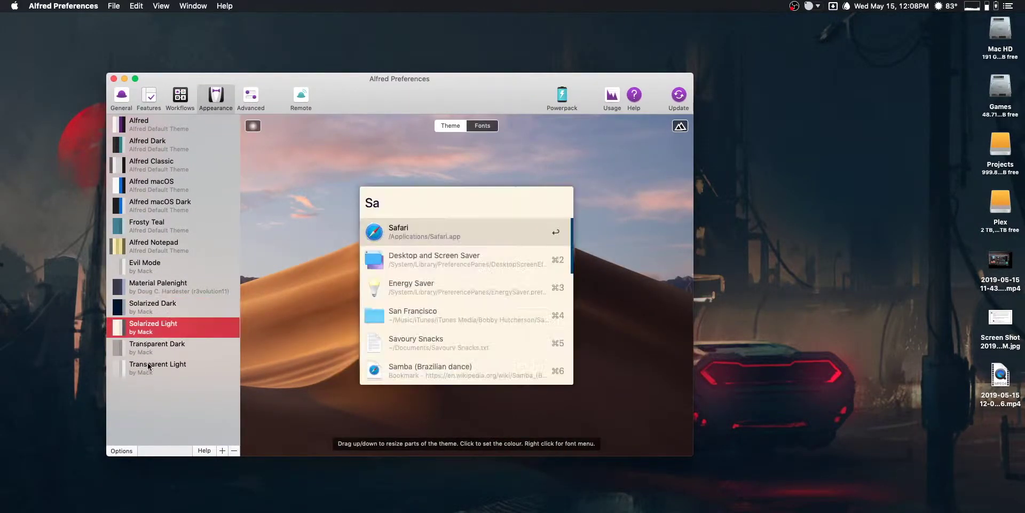
left_click(149, 350)
left_click(149, 370)
left_click(149, 329)
left_click(154, 284)
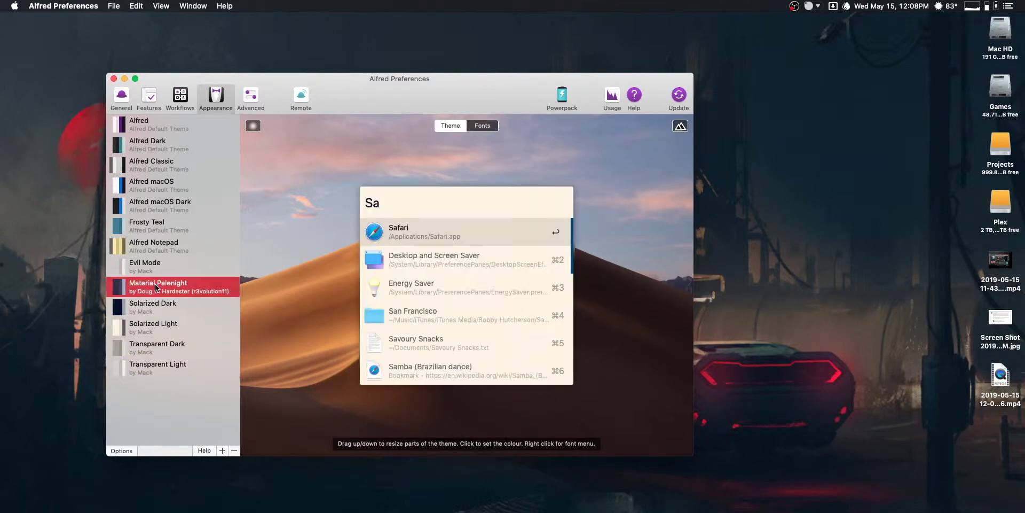
Compare the Solarized Dark and Solarized Light themes and select Solarized Dark
left_click(171, 304)
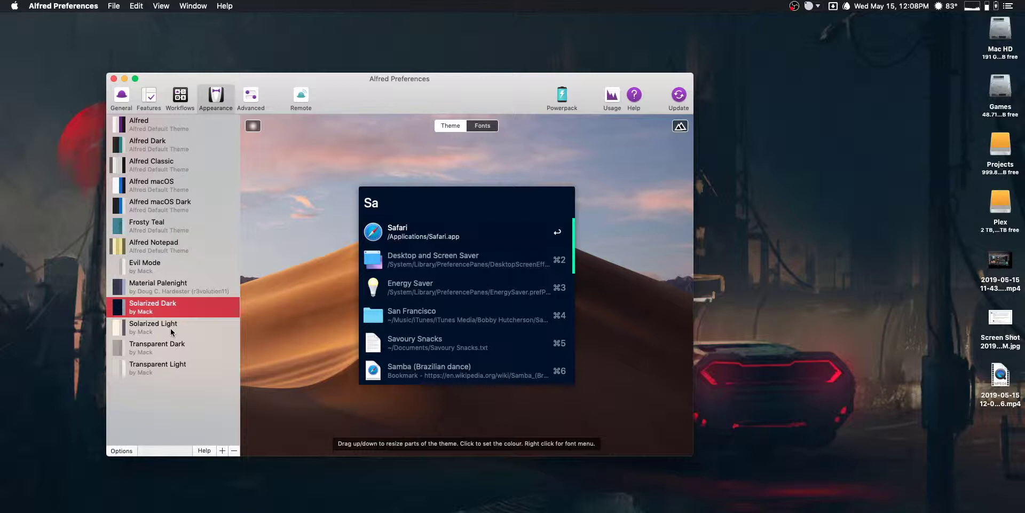
left_click(173, 322)
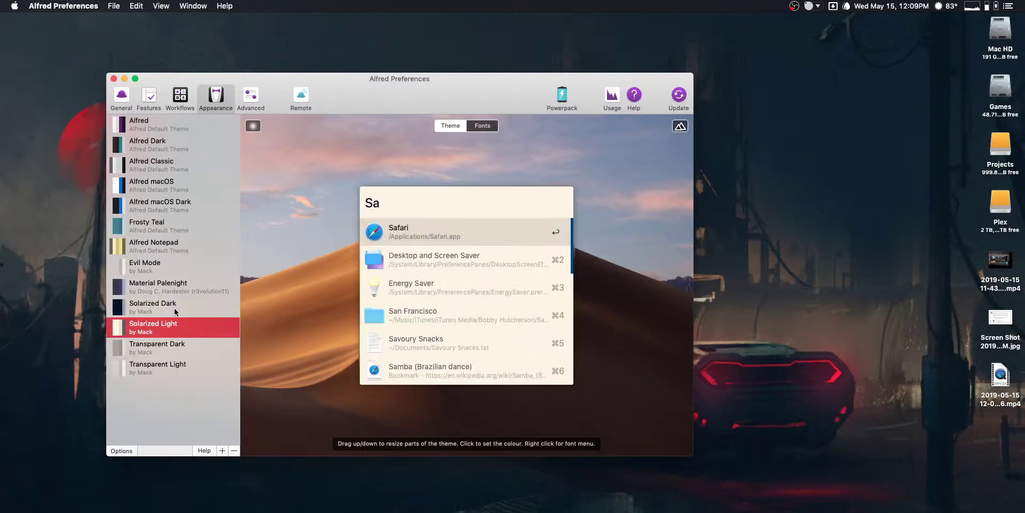
left_click(175, 303)
left_click(174, 327)
left_click(171, 305)
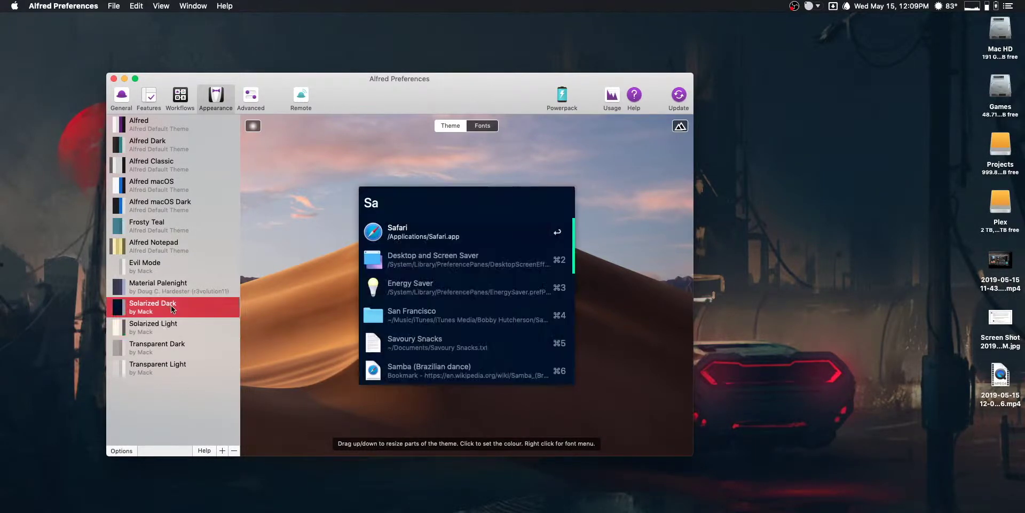
left_click(171, 323)
left_click(172, 314)
left_click_drag(918, 0, 804, 78)
type("nvid")
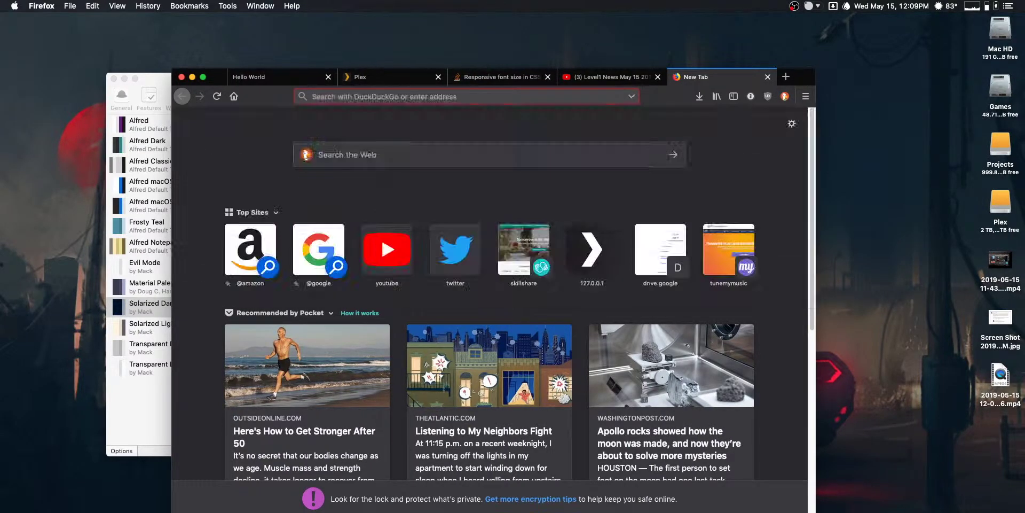
type("ad")
key("BackSpace")
key("BackSpace")
type("pakal.com")
key("Return")
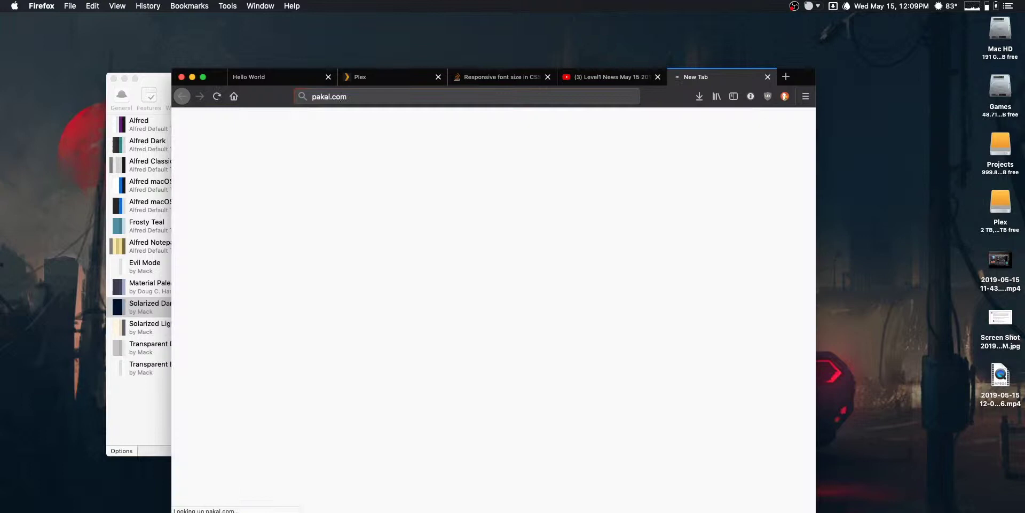
left_click_drag(604, 399, 654, 401)
Look over the Packal home page and open the site's theme list
scroll(740, 308, "down", 6)
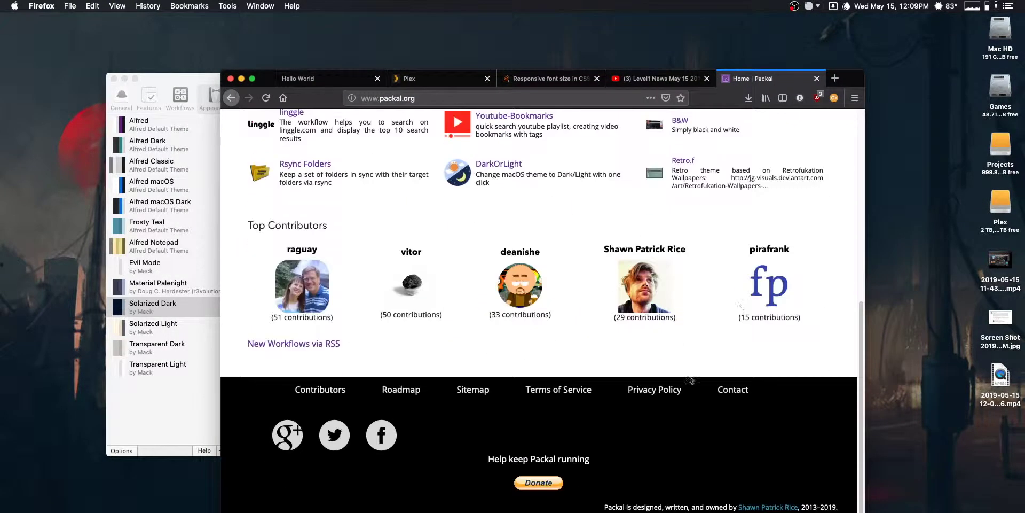
scroll(685, 331, "up", 3)
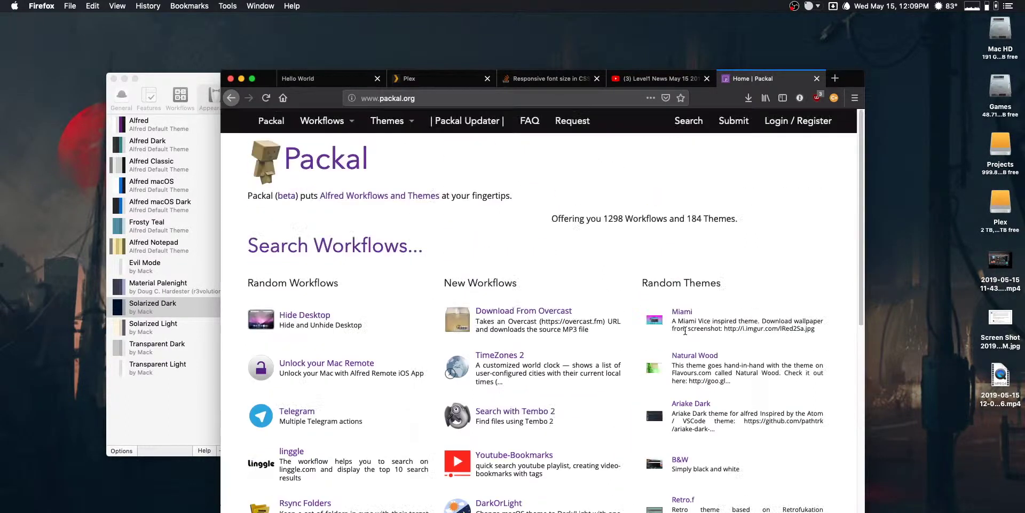
scroll(489, 315, "down", 5)
scroll(489, 315, "up", 6)
scroll(435, 302, "down", 4)
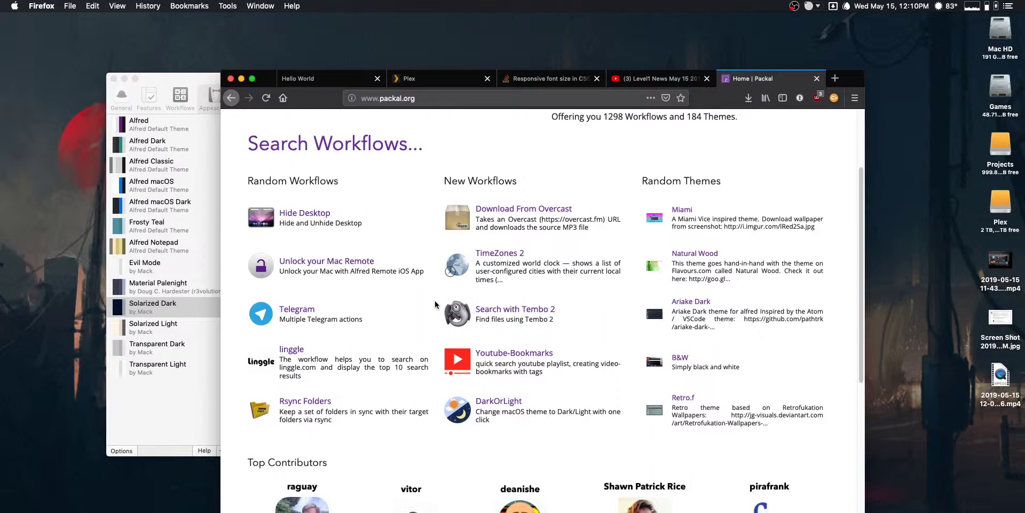
scroll(436, 305, "up", 4)
mouse_move(366, 128)
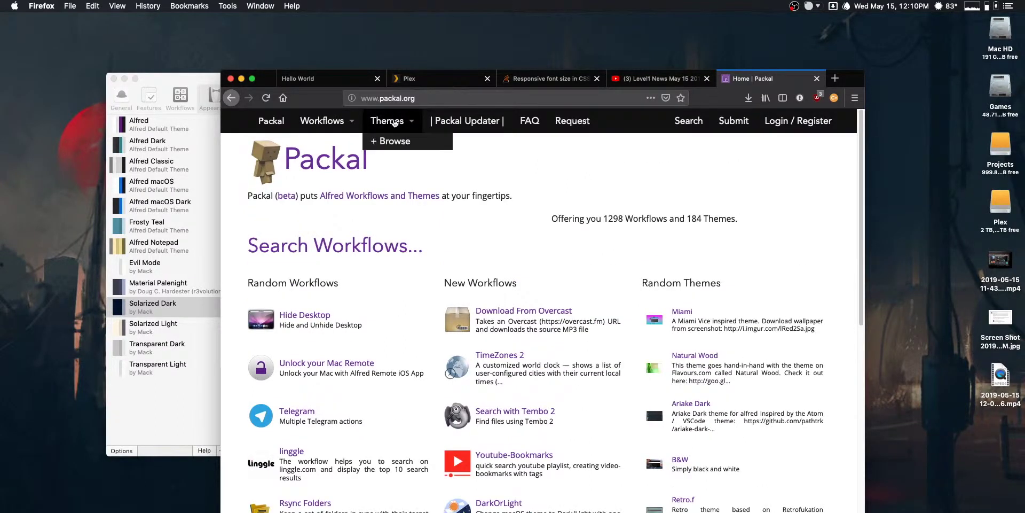
left_click(395, 141)
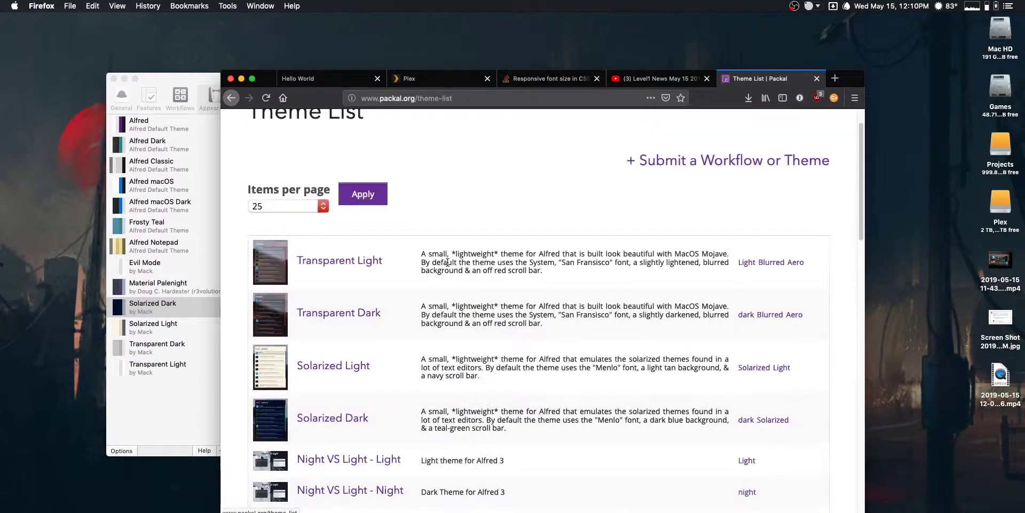
Look through the theme list and highlight the entries from Transparent Light to Solarized Dark
scroll(405, 325, "down", 2)
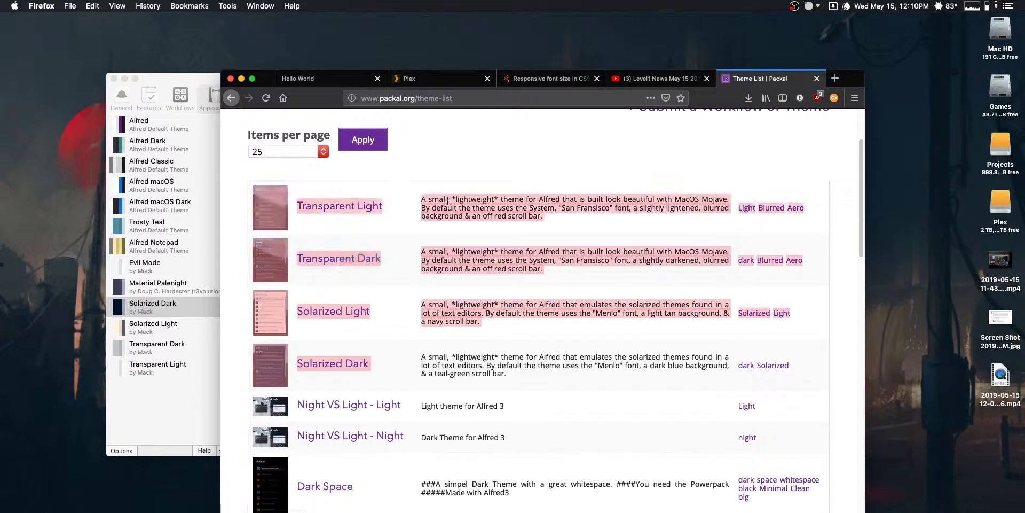
scroll(455, 177, "up", 2)
scroll(456, 174, "down", 3)
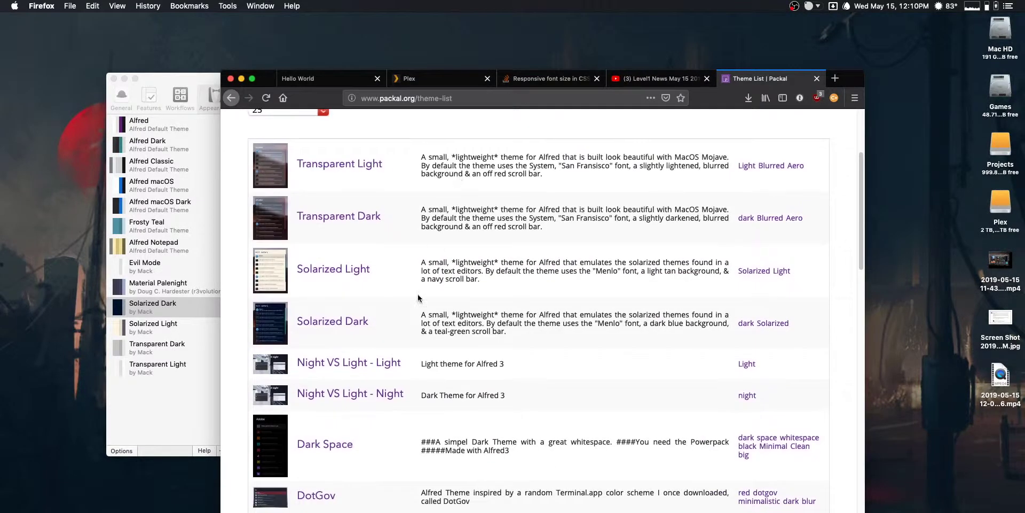
left_click_drag(399, 316, 276, 155)
left_click(410, 209)
left_click_drag(392, 307, 364, 162)
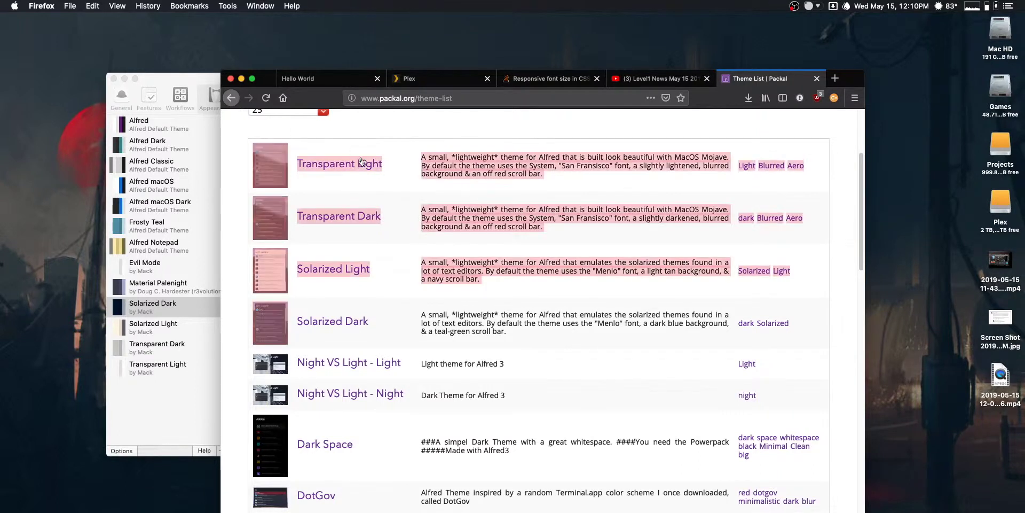
Open the Solarized Light theme page, bring up its theme import prompt, and dismiss it without importing
left_click(402, 184)
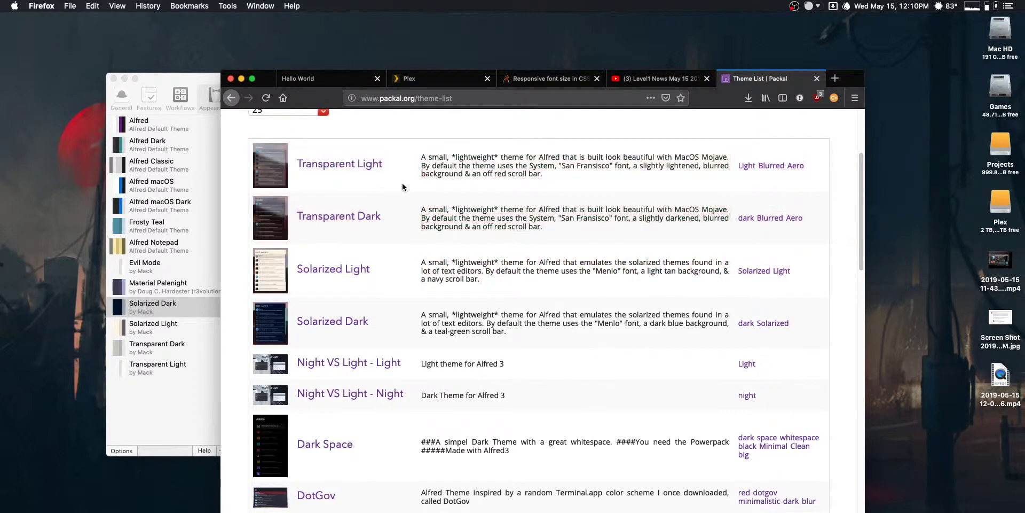
left_click(336, 267)
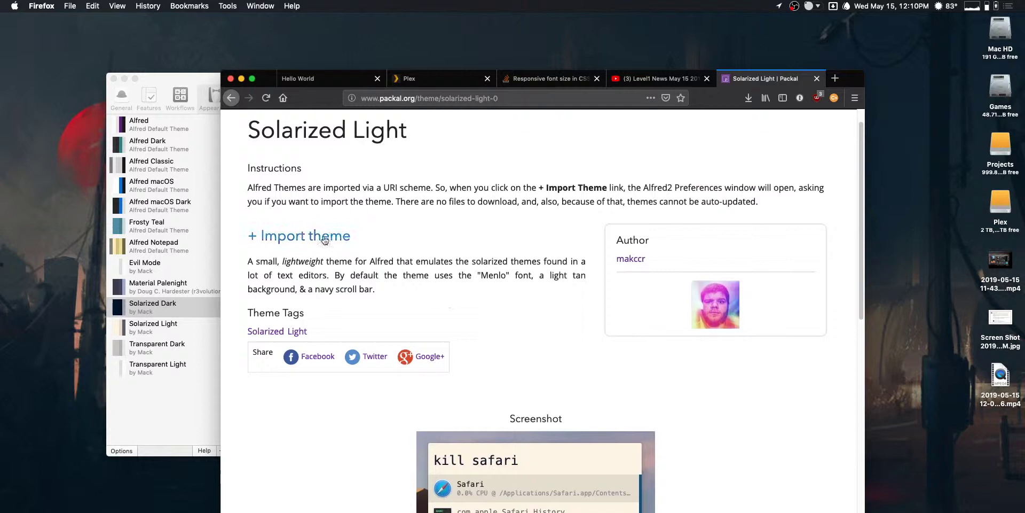
left_click(324, 240)
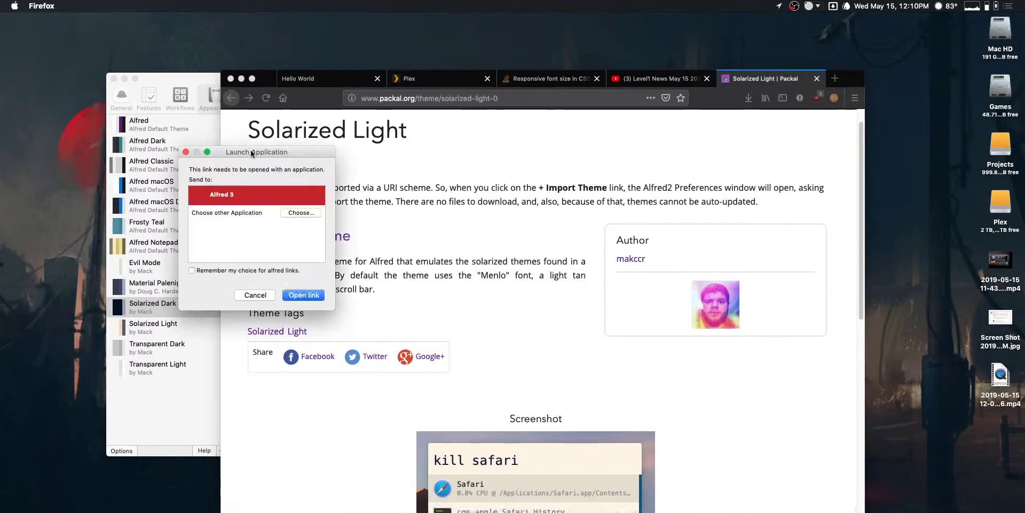
left_click_drag(251, 154, 292, 153)
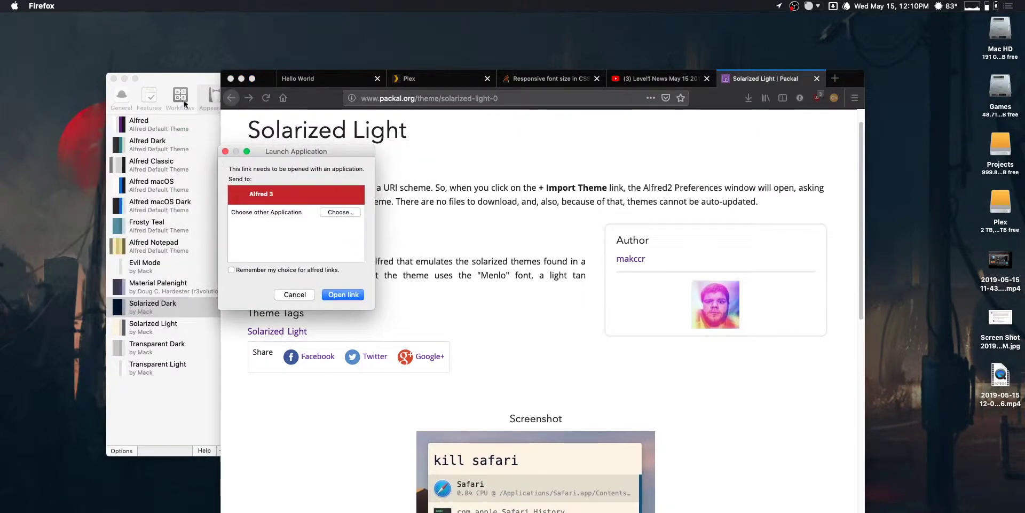
left_click(294, 295)
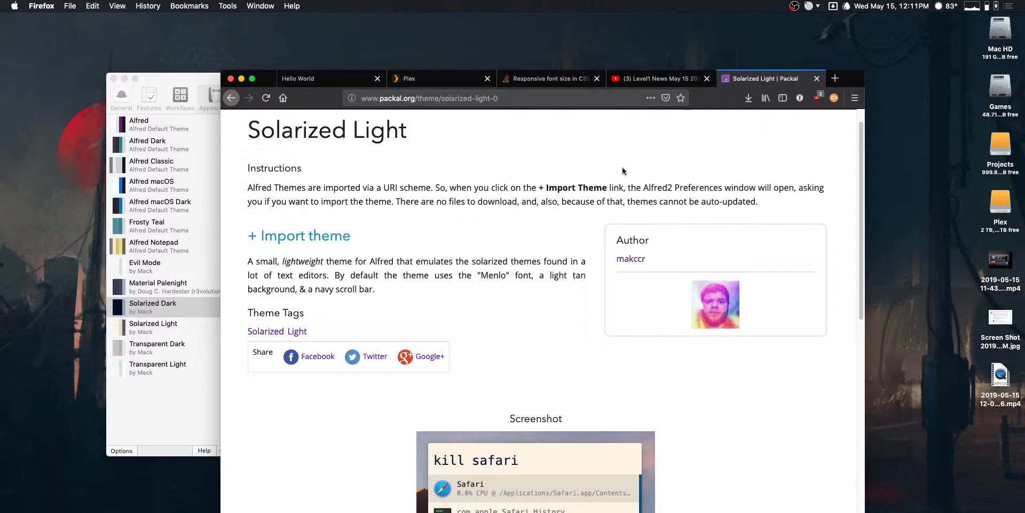
Switch to Alfred Preferences and compare the Solarized Light and Solarized Dark themes, leaving Solarized Dark selected
left_click_drag(271, 81, 206, 3)
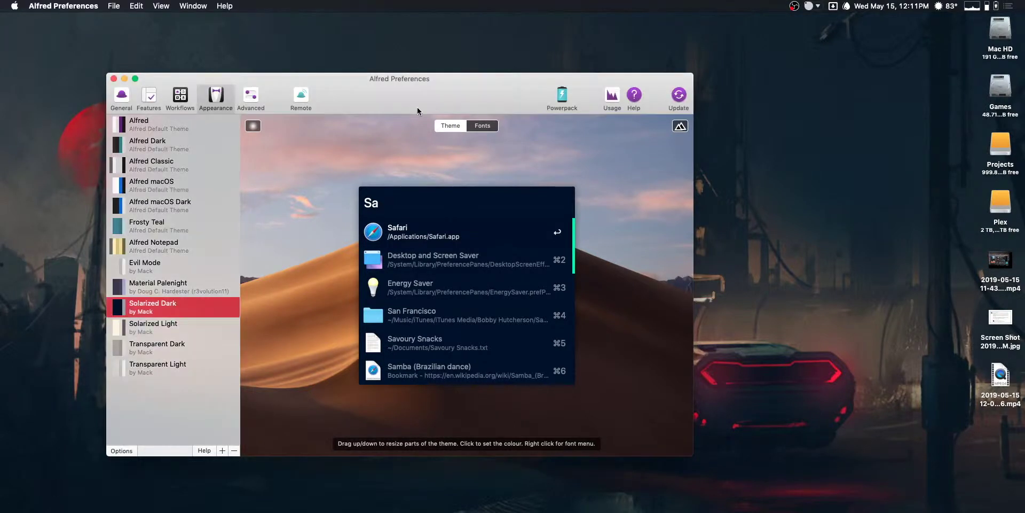
left_click_drag(443, 91, 460, 79)
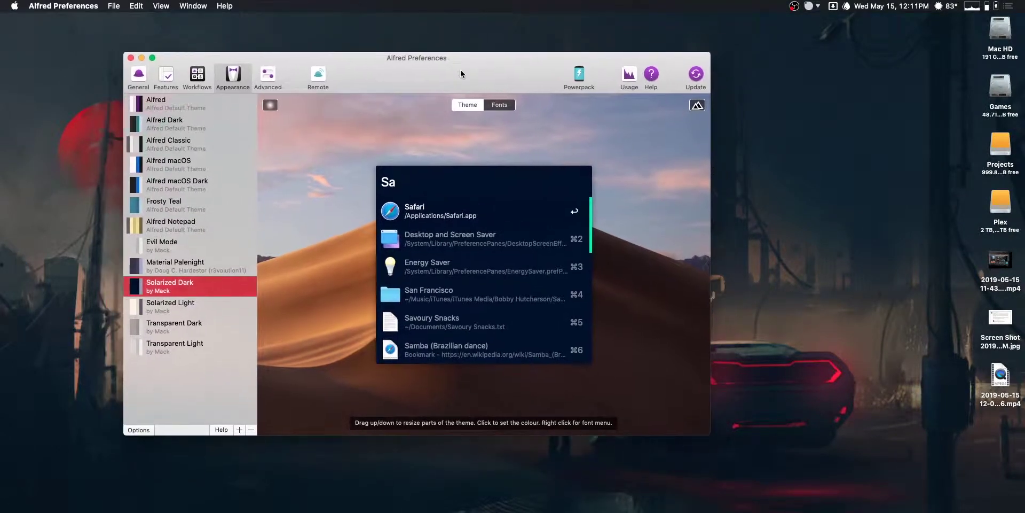
double_click(193, 313)
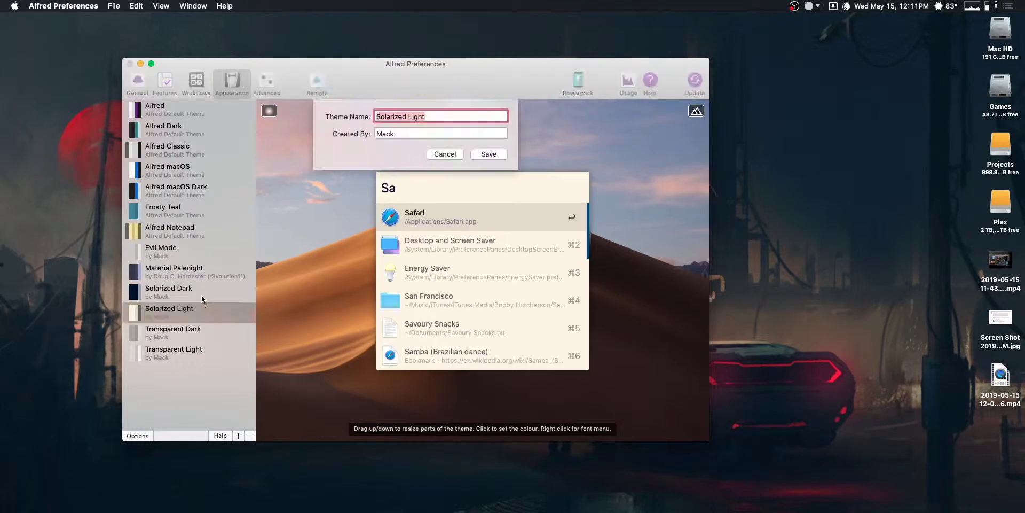
left_click(452, 155)
key("Up")
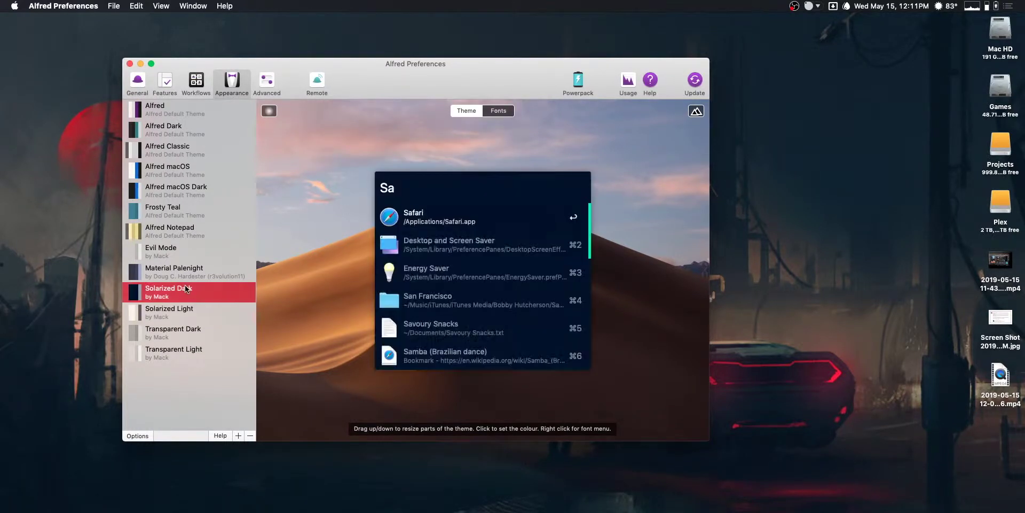
key("Down")
key("Up")
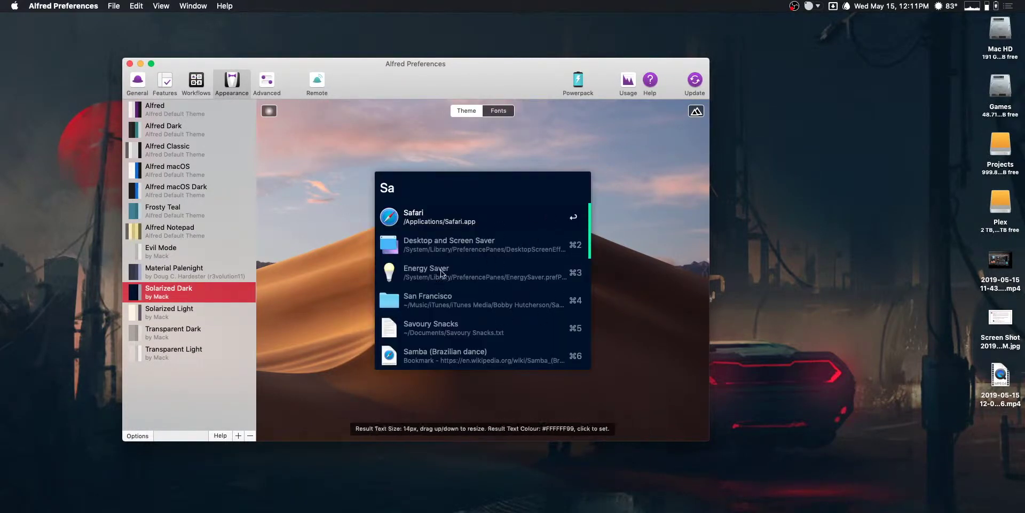
Switch to the code editor and examine its Solarized colours by highlighting the code in hello_world.html
key("super+Tab")
key("super+Tab")
key("super+Tab")
key("super+Tab")
key("super+Tab")
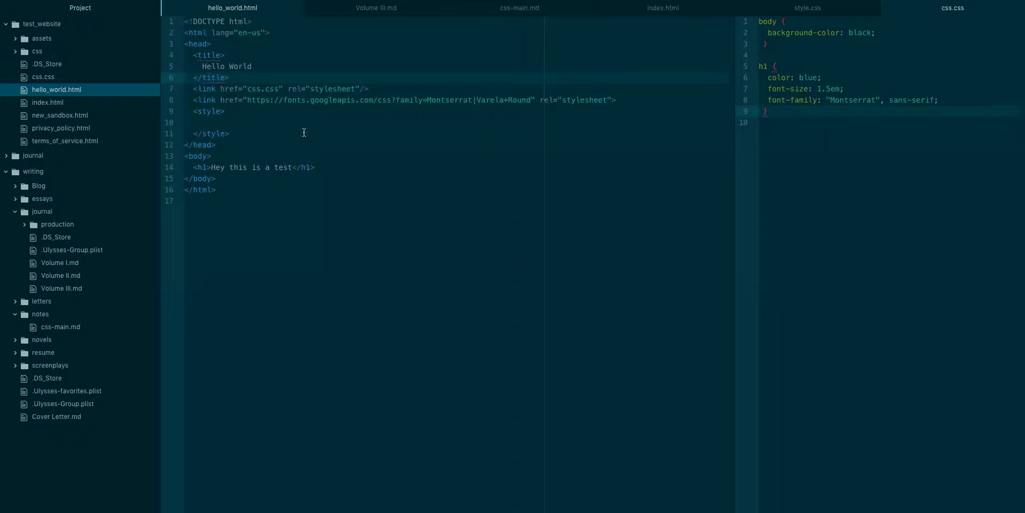
key("super+a")
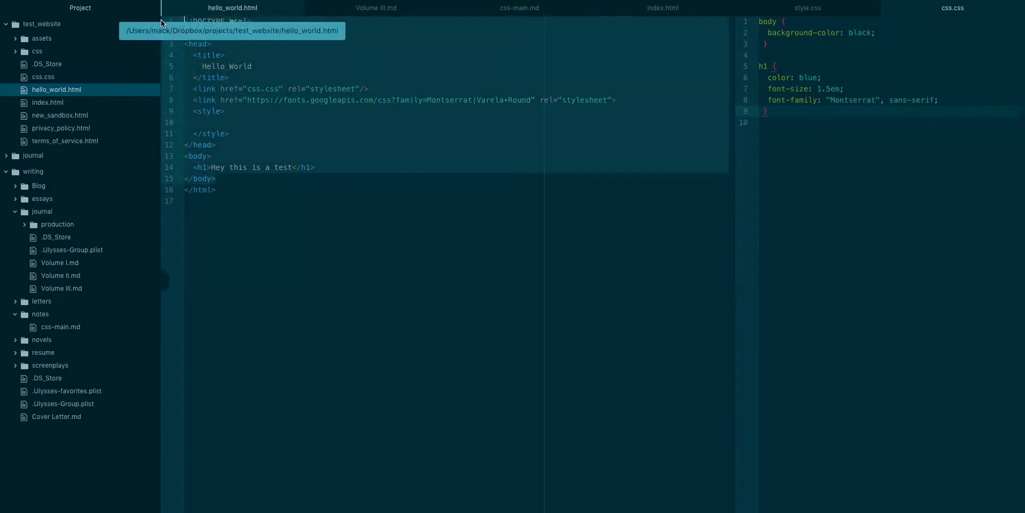
left_click(375, 211)
left_click_drag(376, 211, 201, 121)
left_click(245, 228)
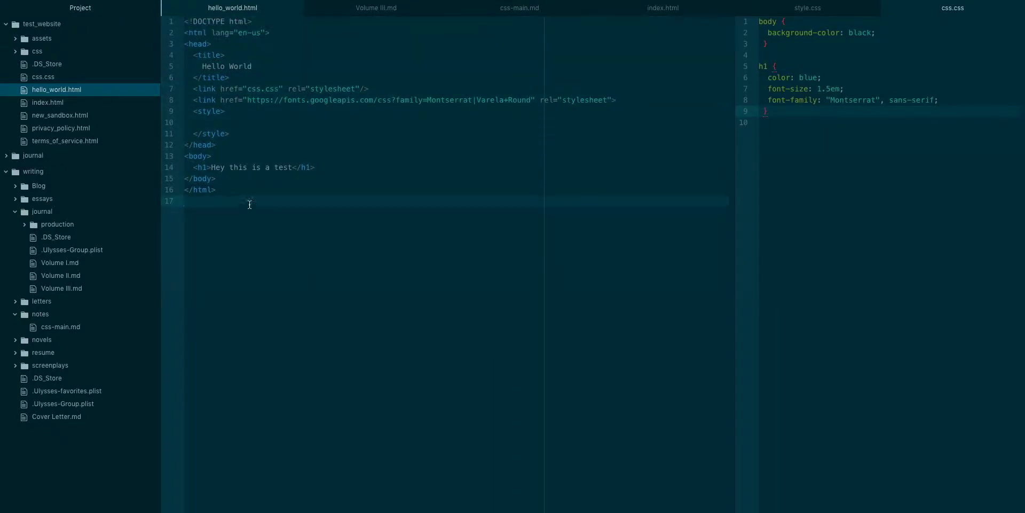
left_click_drag(249, 204, 182, 24)
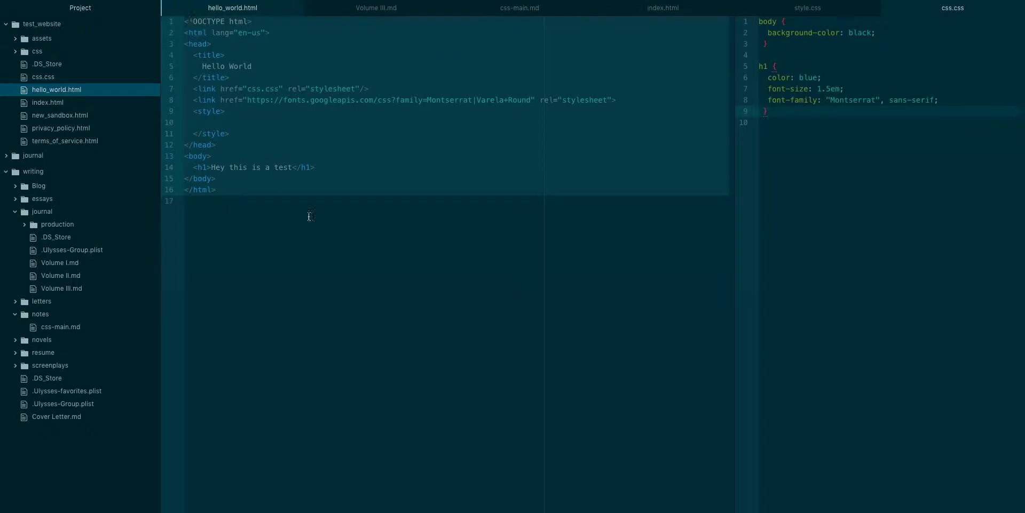
left_click(331, 238)
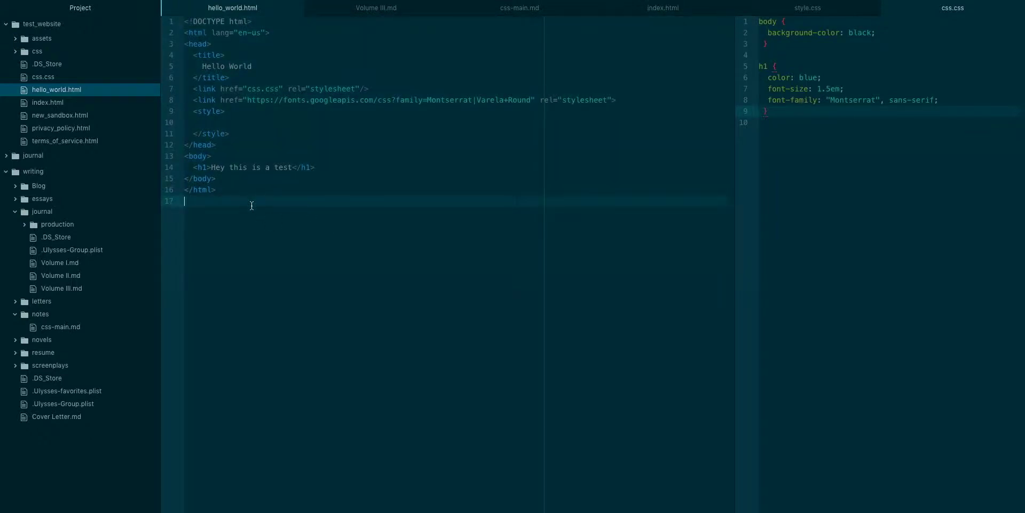
left_click_drag(252, 206, 180, 9)
left_click(316, 181)
left_click_drag(226, 194, 256, 219)
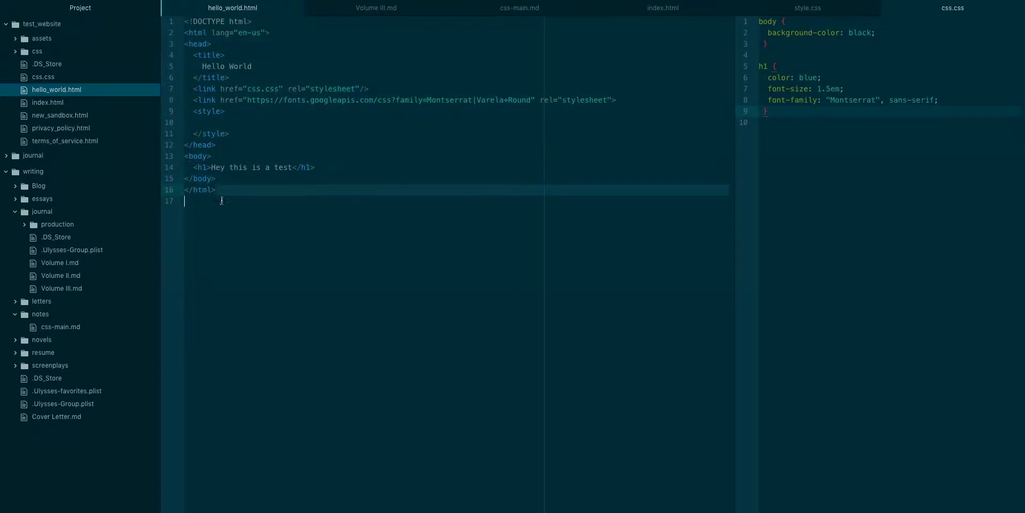
type("<")
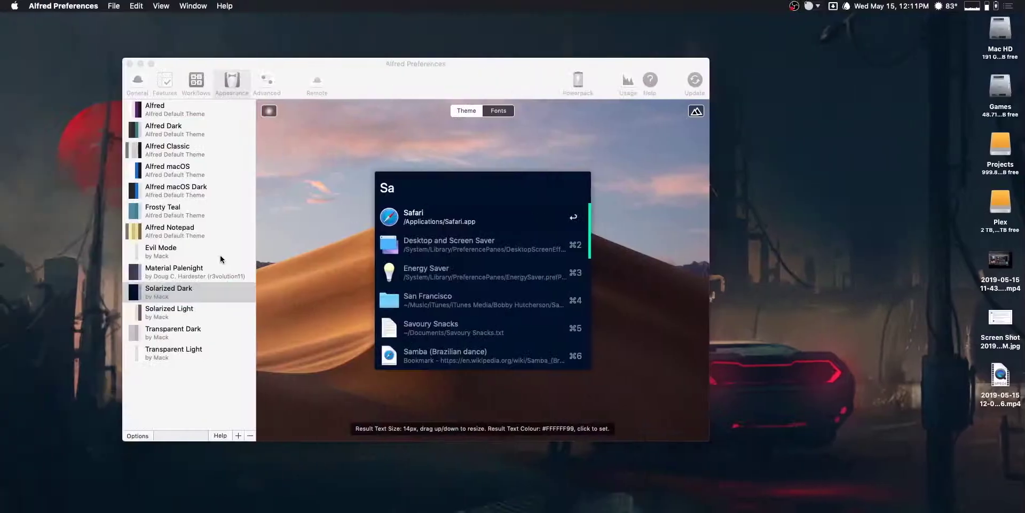
Preview the Solarized Dark theme in Alfred's live search window with a few test queries, such as "alf", and dismiss it
key("alt+space")
type("alfred")
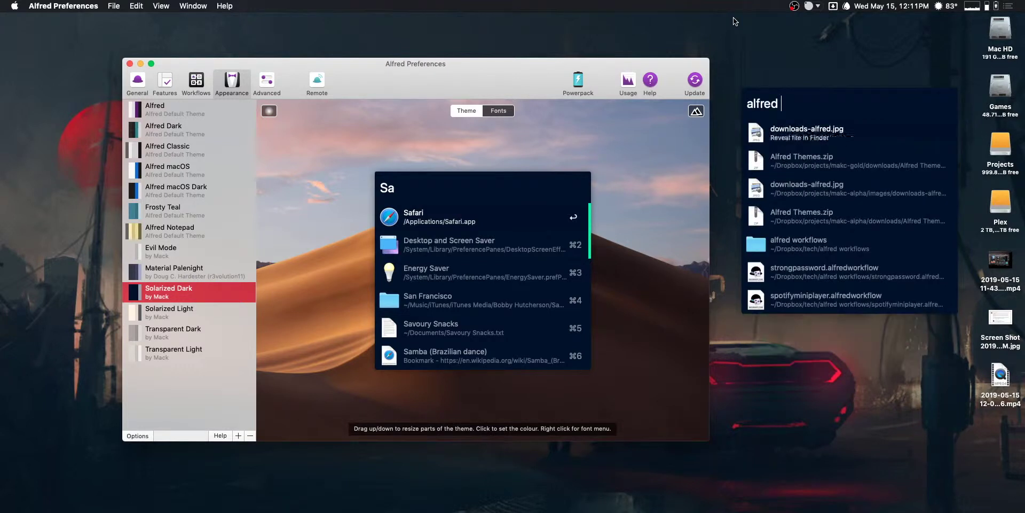
key("Escape")
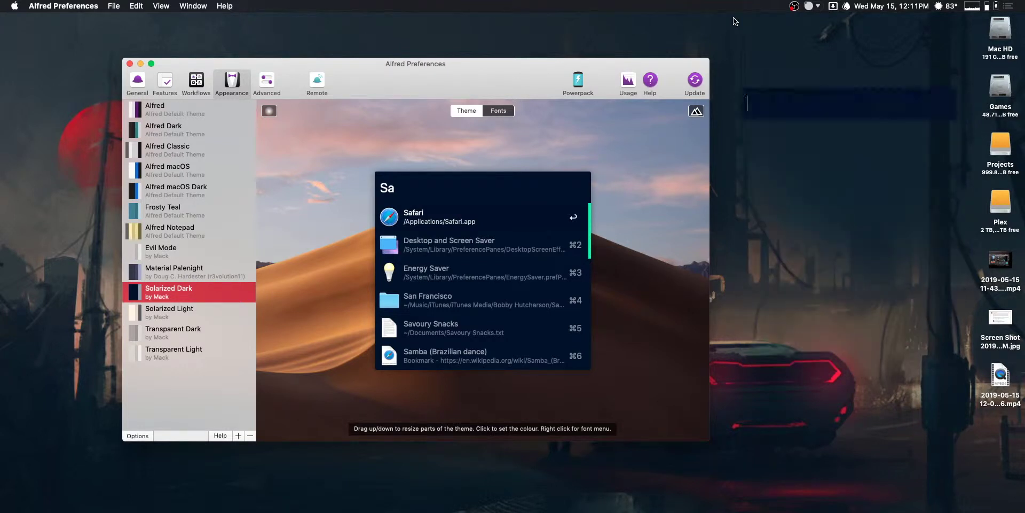
type("slfkjalk")
key("Escape")
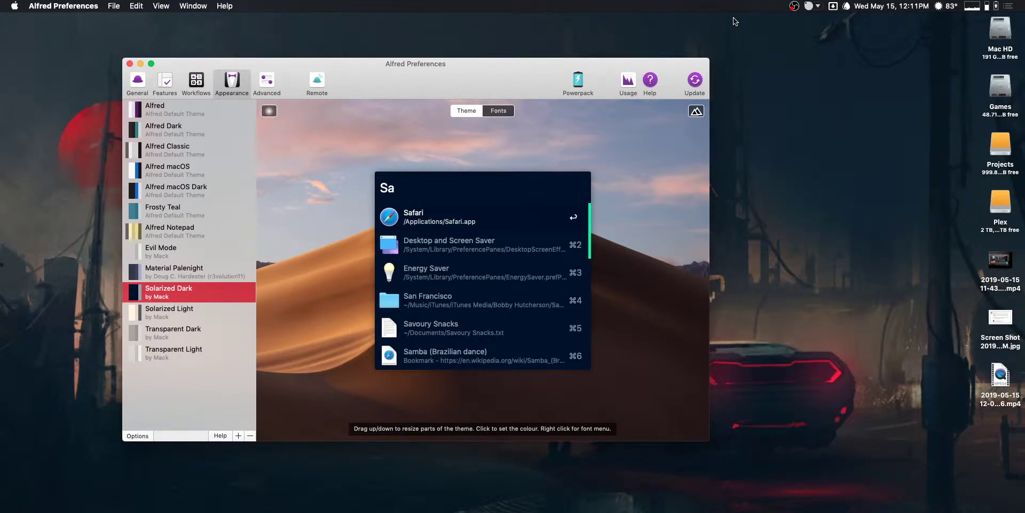
Alternate between the Solarized Light and Solarized Dark themes to compare their previews, stopping on Solarized Light
left_click(193, 309)
left_click(188, 291)
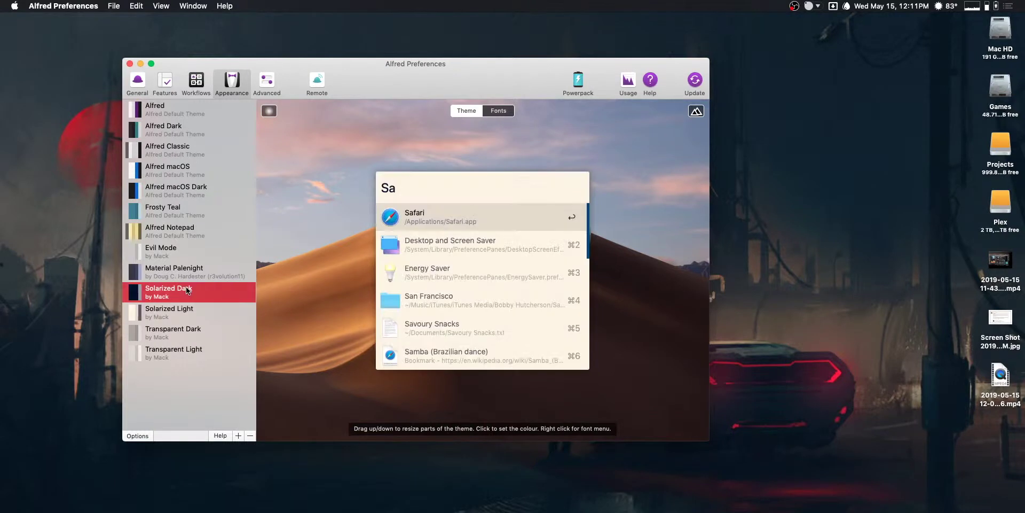
left_click(186, 313)
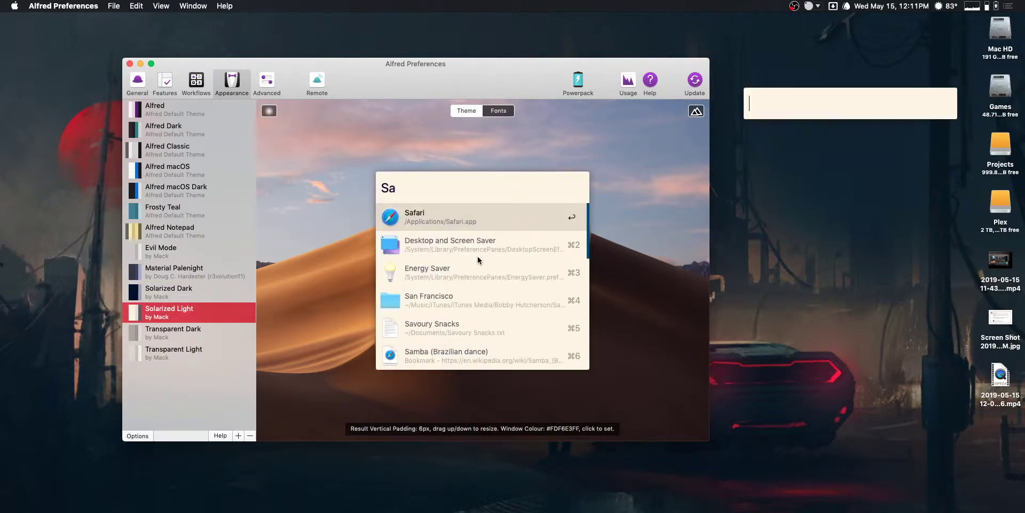
left_click(199, 271)
left_click(200, 288)
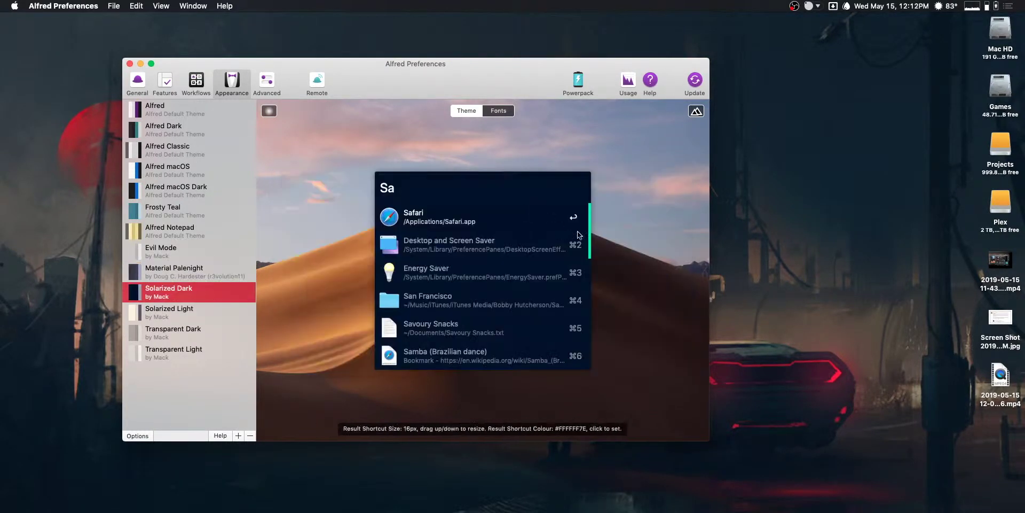
left_click(180, 313)
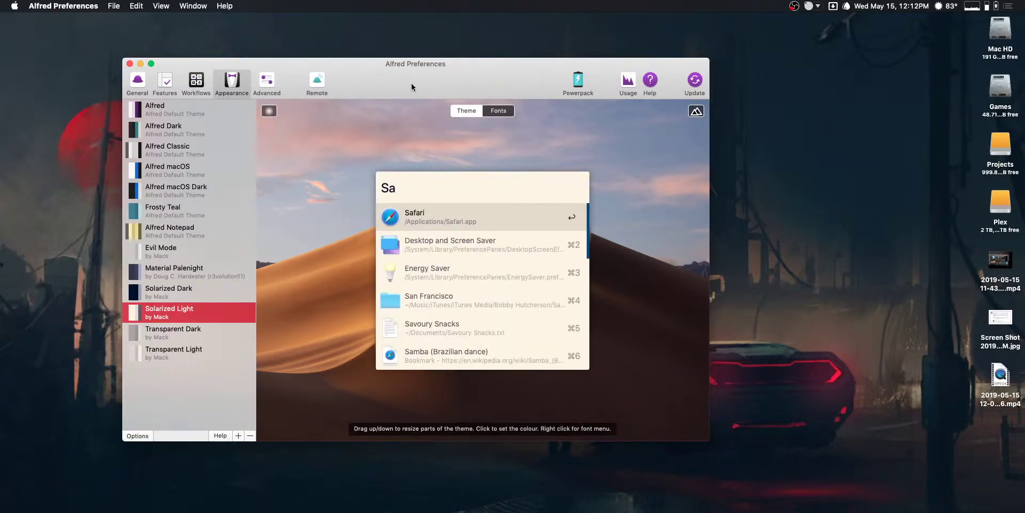
Compare the Transparent Dark and Transparent Light themes and select Transparent Dark
left_click(163, 332)
left_click(159, 353)
left_click(163, 333)
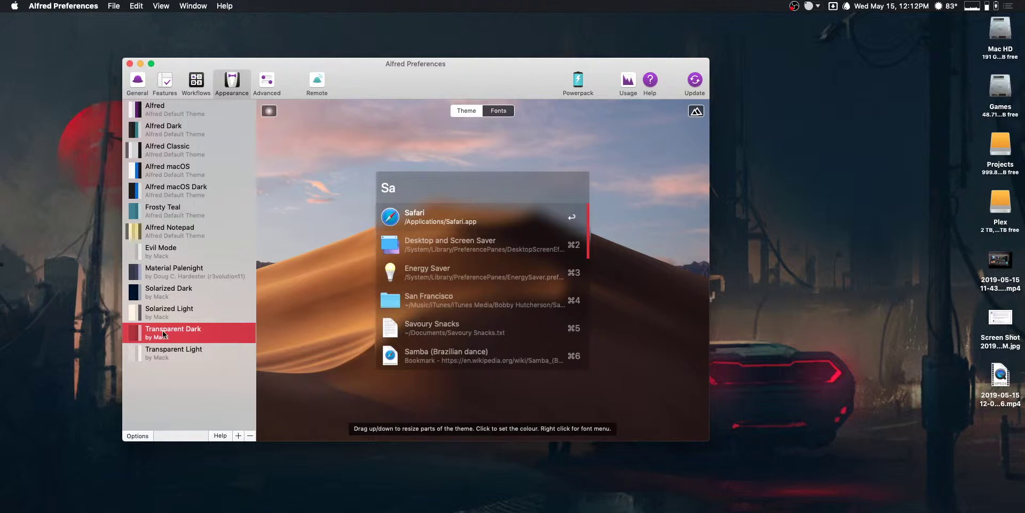
left_click(164, 349)
left_click(163, 333)
left_click(164, 351)
left_click(163, 332)
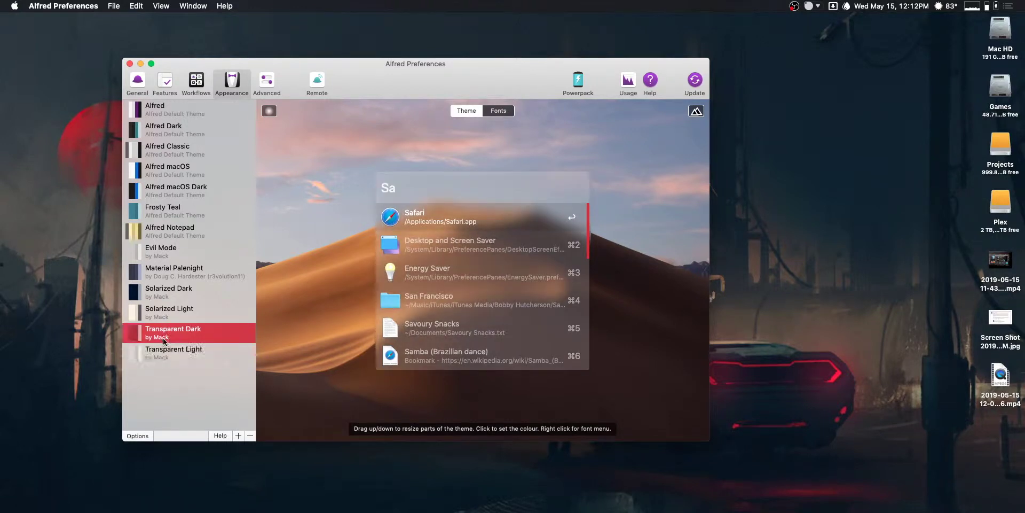
Open System Preferences through Alfred's search window with the query "sy"
key("alt+space")
type("spo")
key("BackSpace")
key("BackSpace")
key("BackSpace")
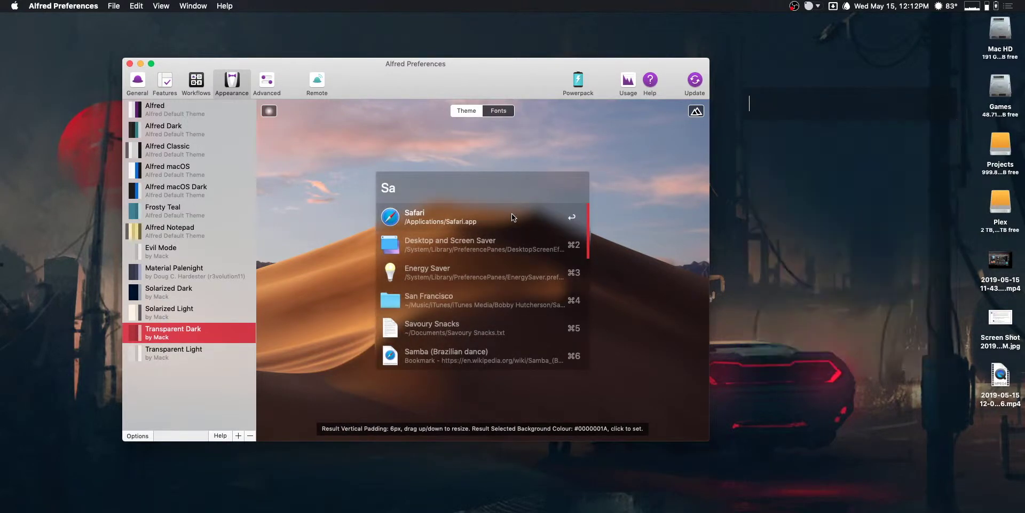
type("sy")
key("Return")
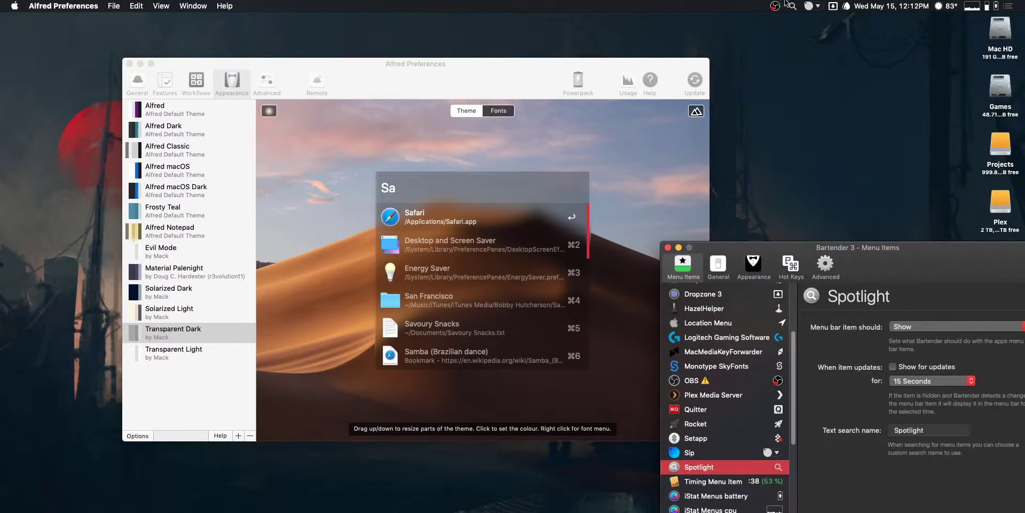
Open Spotlight Search, move it over Alfred's search window position, and compare the look of both search bars
key("super+space")
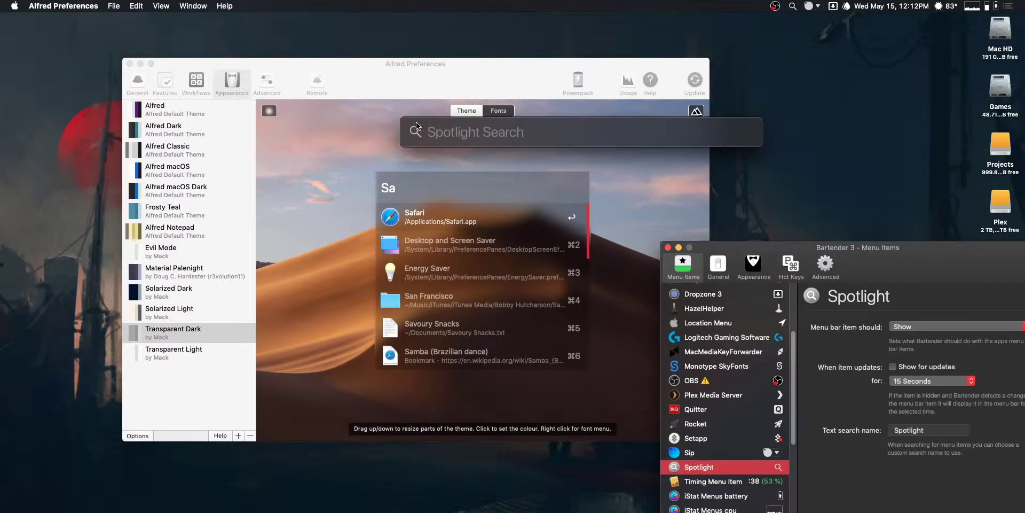
left_click_drag(417, 124, 621, 105)
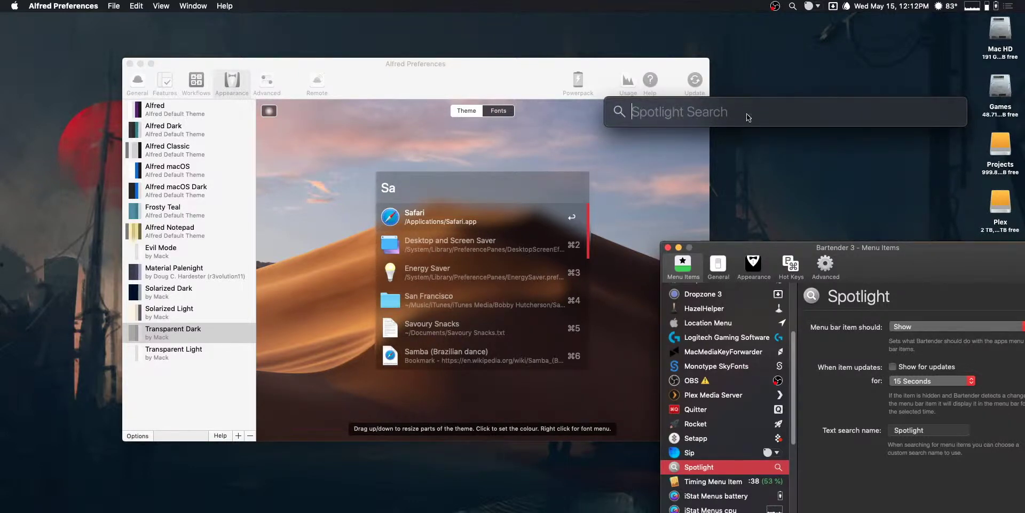
key("Escape")
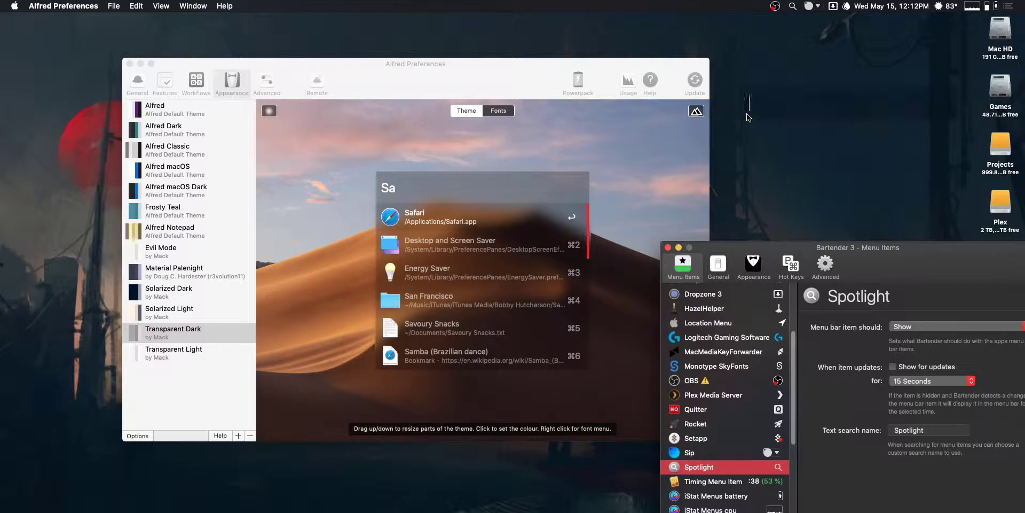
key("alt+space")
Move the Alfred Preferences window aside, preview the Transparent Light theme, and reselect Transparent Dark
left_click_drag(471, 64, 409, 64)
left_click(128, 348)
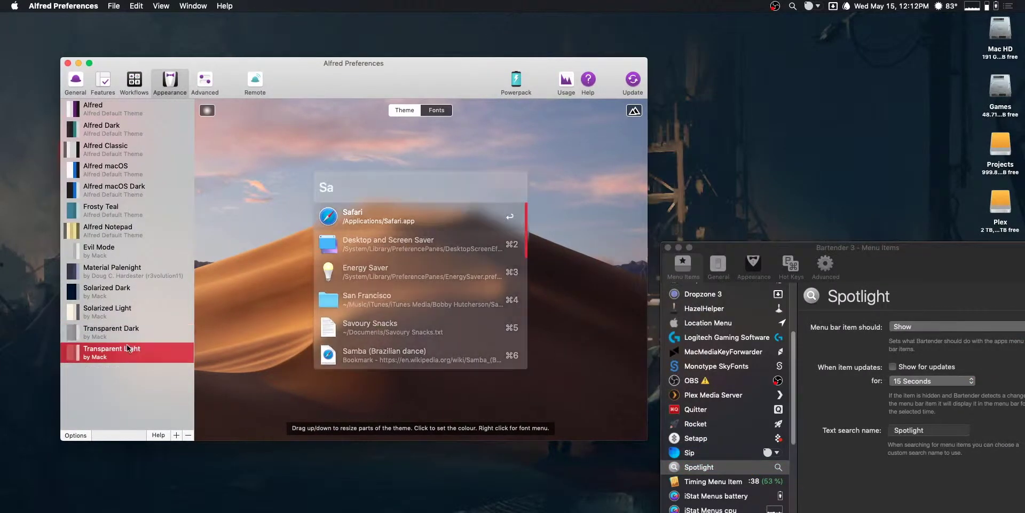
key("Up")
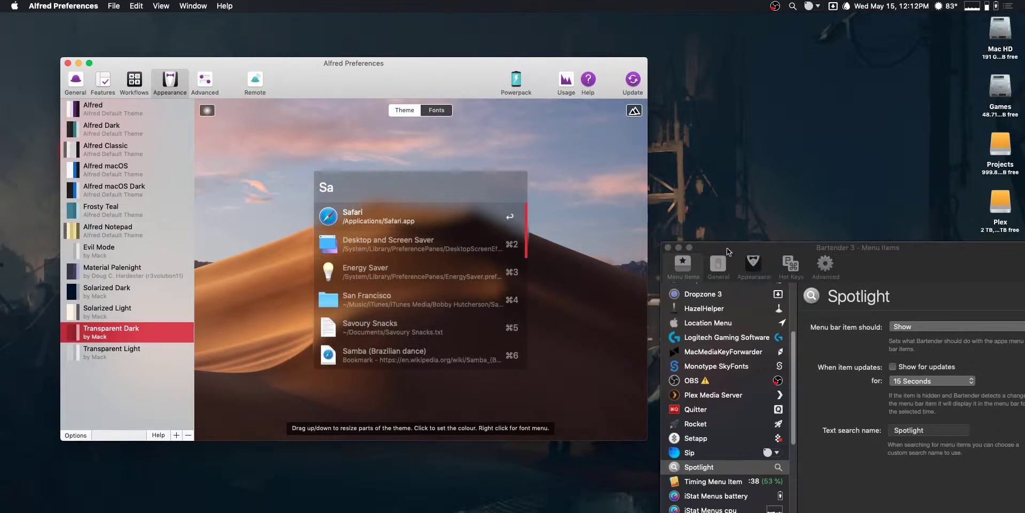
Clear the Bartender window away, reposition Alfred Preferences, and show Spotlight Search once more for comparison before dismissing it
left_click_drag(726, 248, 695, 235)
left_click(637, 235)
mouse_move(489, 91)
left_mouse_down()
mouse_move(508, 104)
mouse_move(499, 100)
left_mouse_up()
left_click(792, 7)
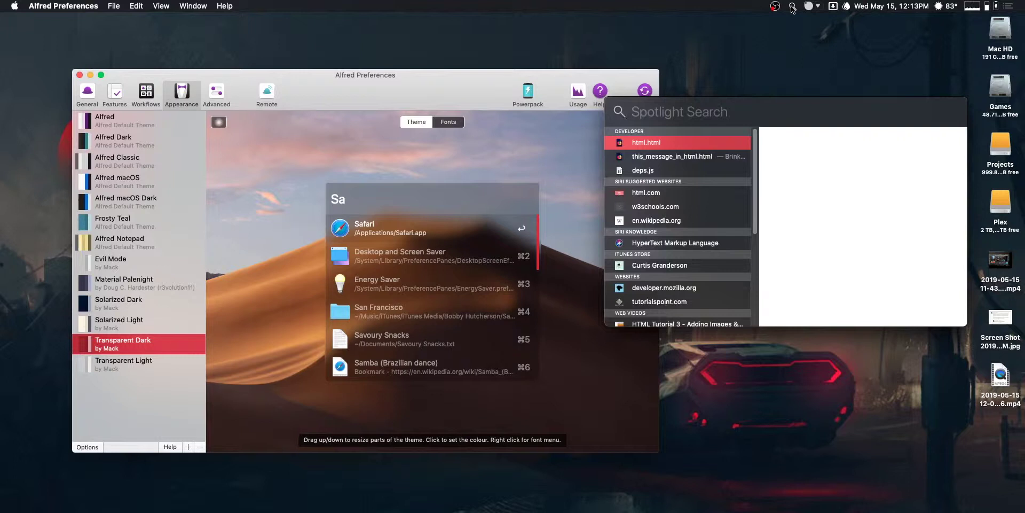
left_click(793, 7)
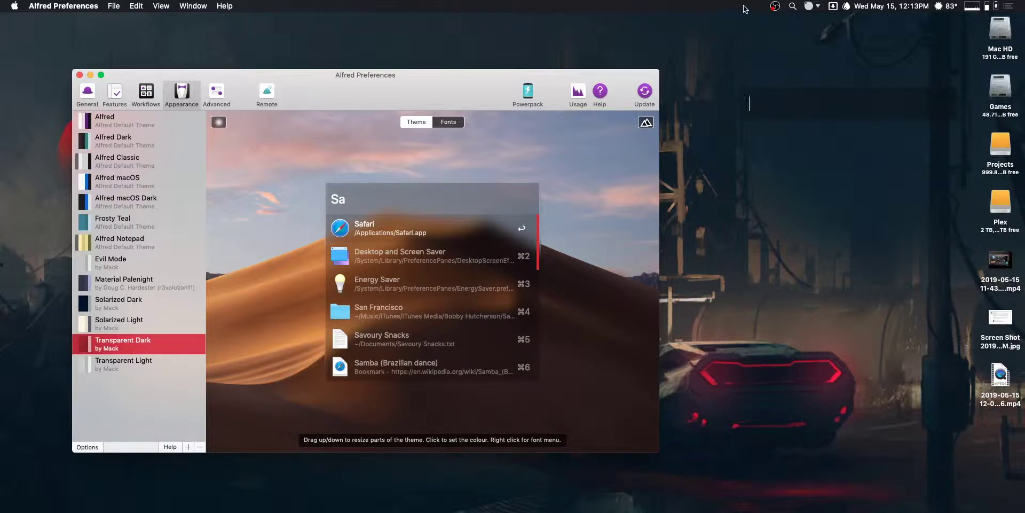
Try random text in Alfred's search window to check the Transparent Dark theme, deleting the text again
type("asfljk")
key("BackSpace")
key("BackSpace")
key("BackSpace")
key("BackSpace")
key("BackSpace")
key("BackSpace")
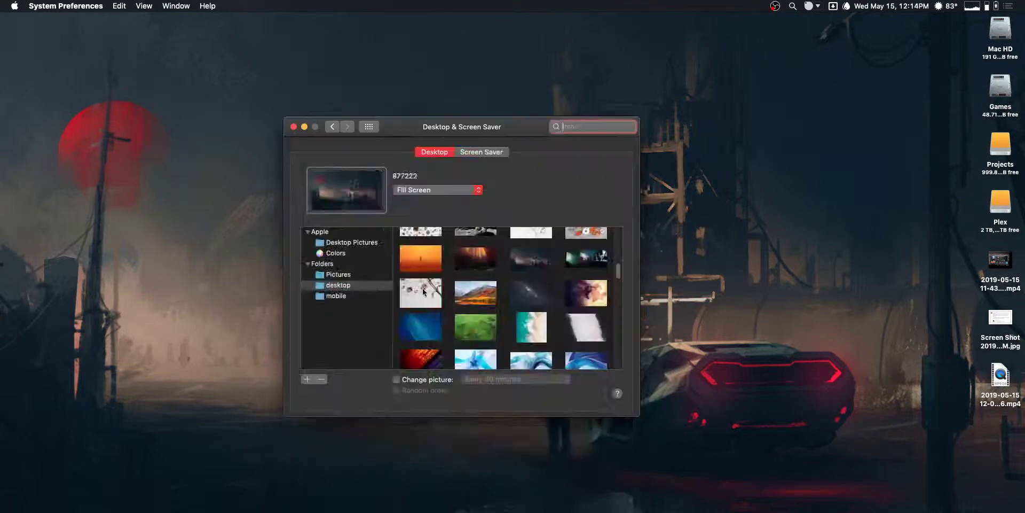
Set the desktop wallpaper to the light floral picture 976468, move the preferences window aside, and show Alfred's search window against it
left_click(421, 291)
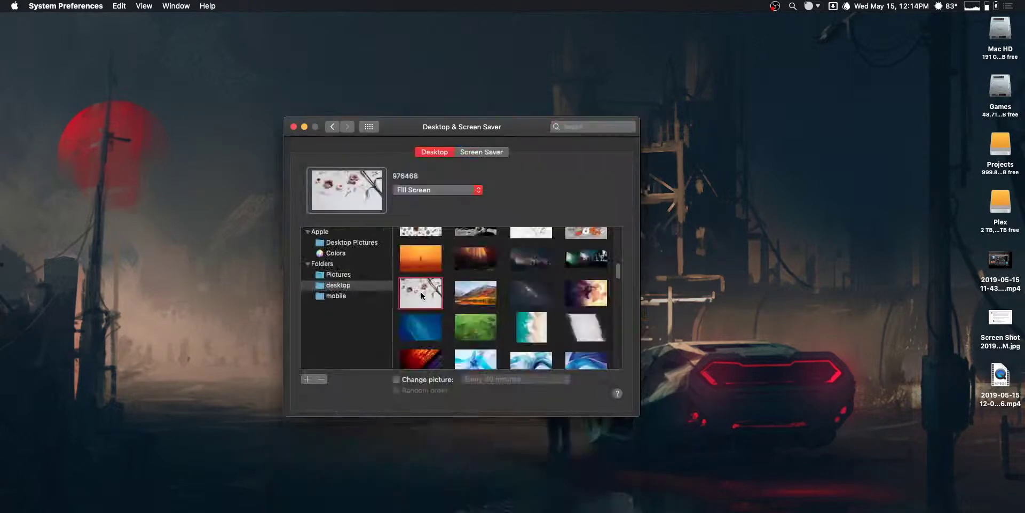
left_click_drag(421, 124, 339, 147)
left_click(747, 110)
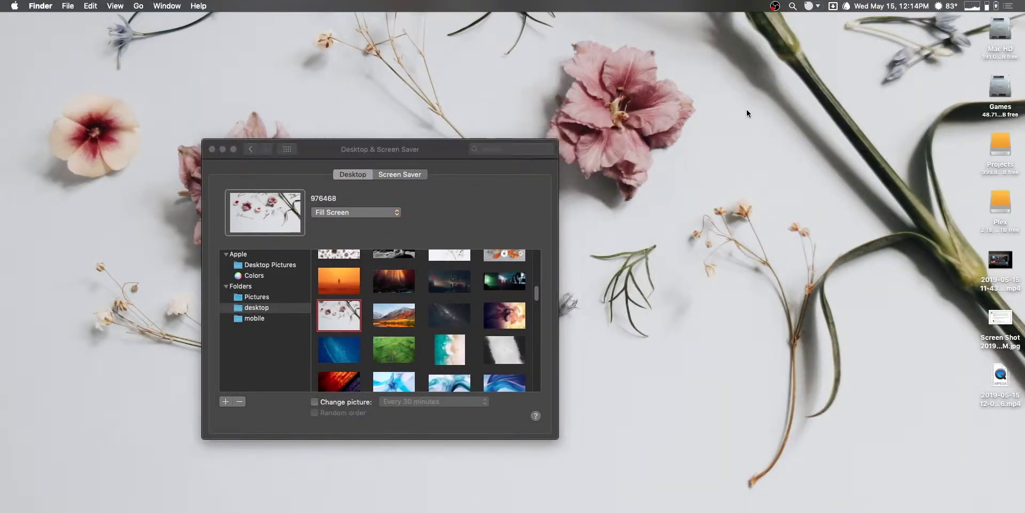
key("alt+space")
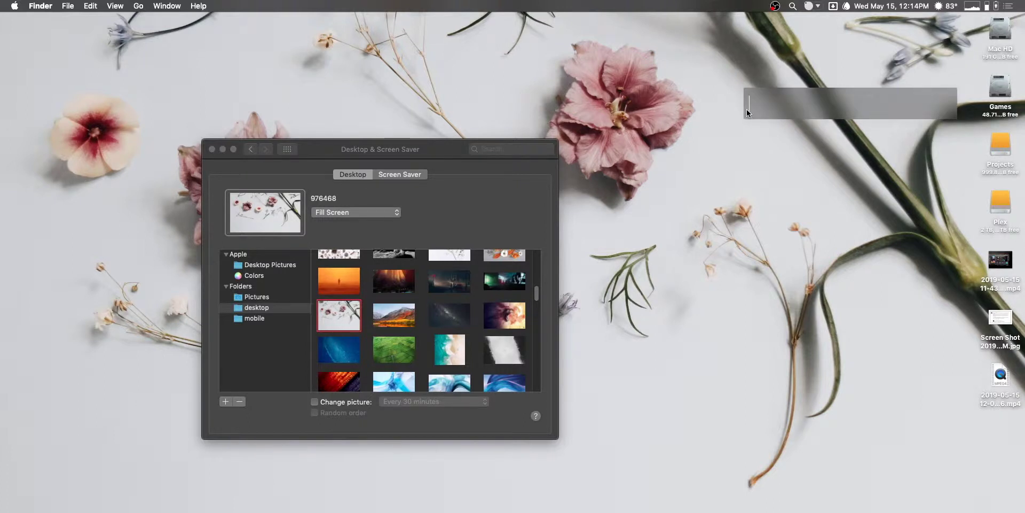
Open Alfred Preferences with the query "pref", switch to the Transparent Light theme, and call up Alfred's search window over the light wallpaper
type("pref")
key("Return")
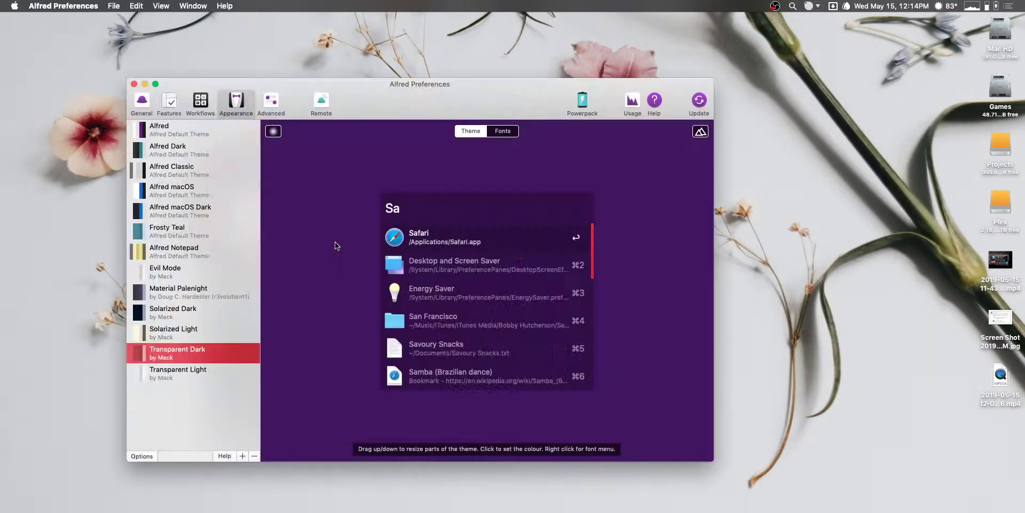
left_click(222, 369)
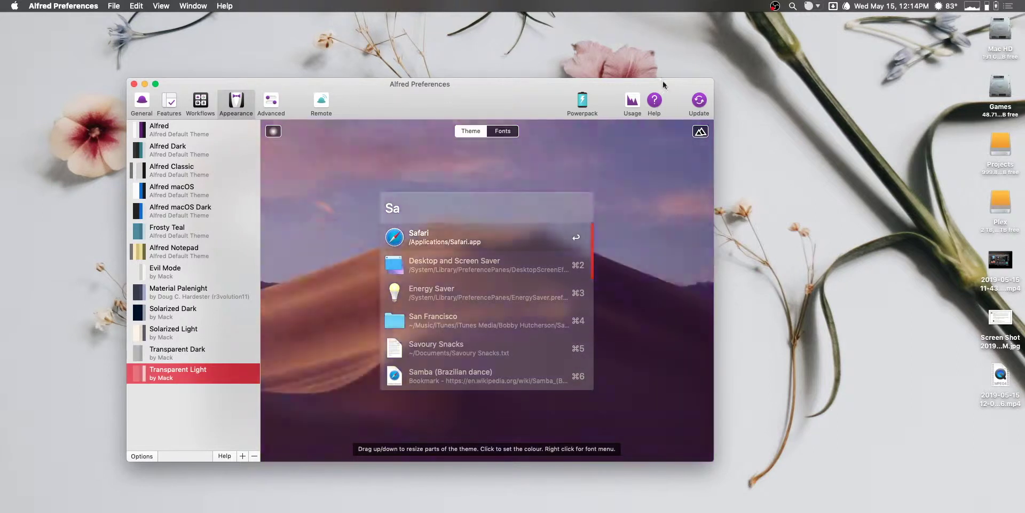
key("alt+space")
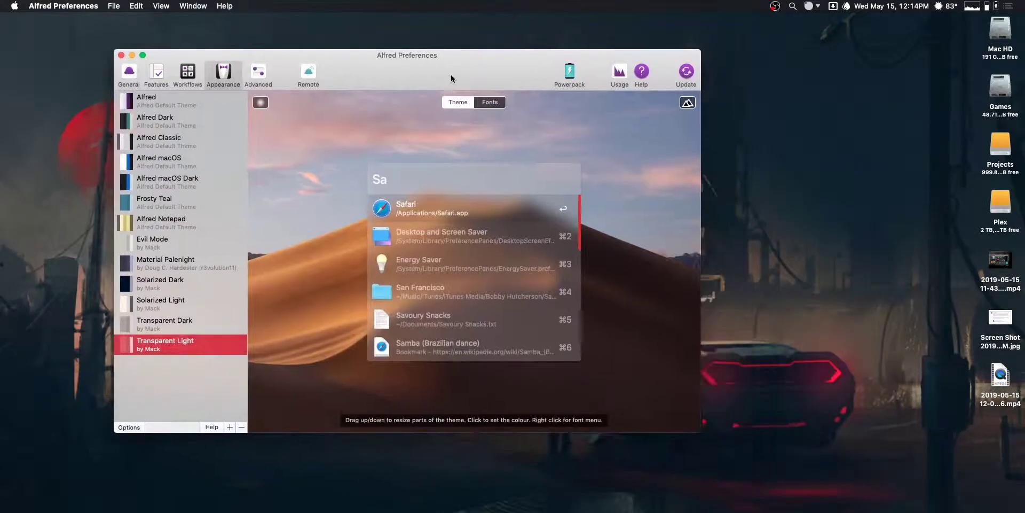
Reselect the Transparent Dark theme and try it in Alfred's search window with the queries "hel" and "hell"
left_click(179, 327)
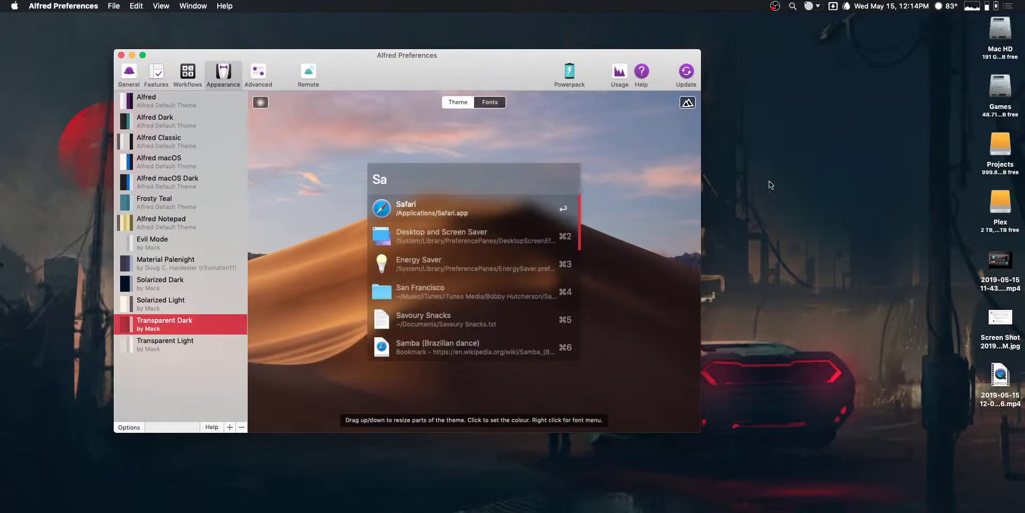
key("alt+space")
type("hel")
key("BackSpace")
key("BackSpace")
key("BackSpace")
type("he")
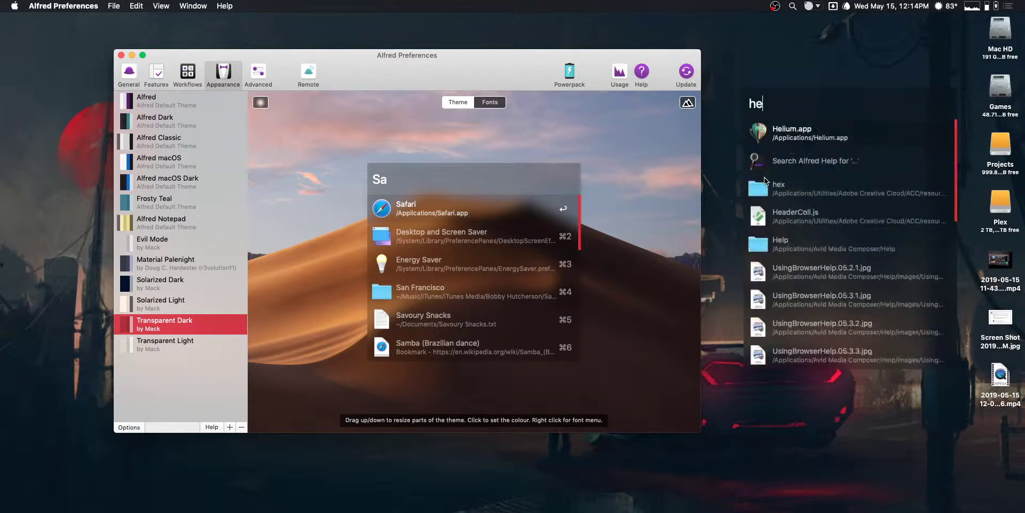
type("ll")
key("BackSpace")
key("BackSpace")
key("BackSpace")
key("BackSpace")
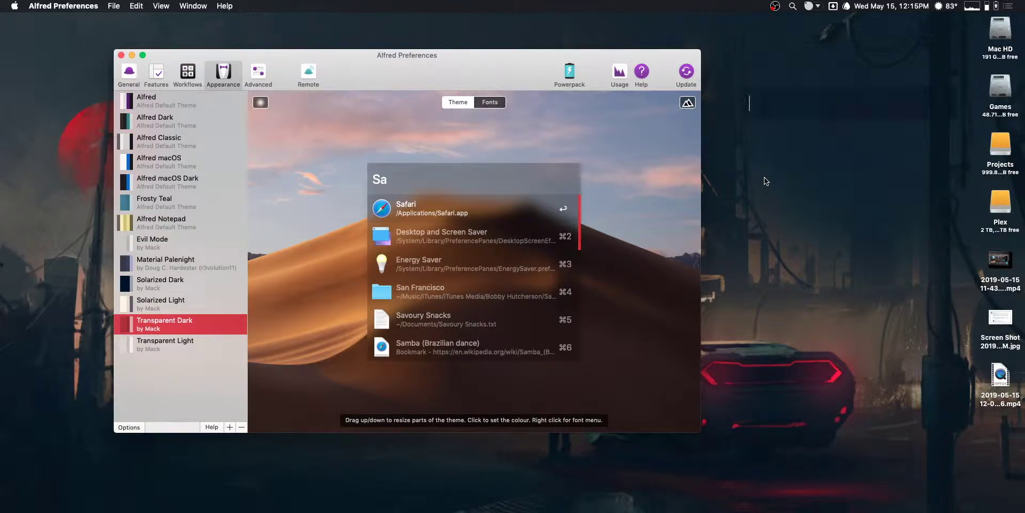
Check how Alfred lists results for random text and the query "ki", and dismiss the search window
type("lfdkjf")
key("BackSpace")
key("BackSpace")
key("BackSpace")
key("BackSpace")
key("BackSpace")
key("BackSpace")
type("ki")
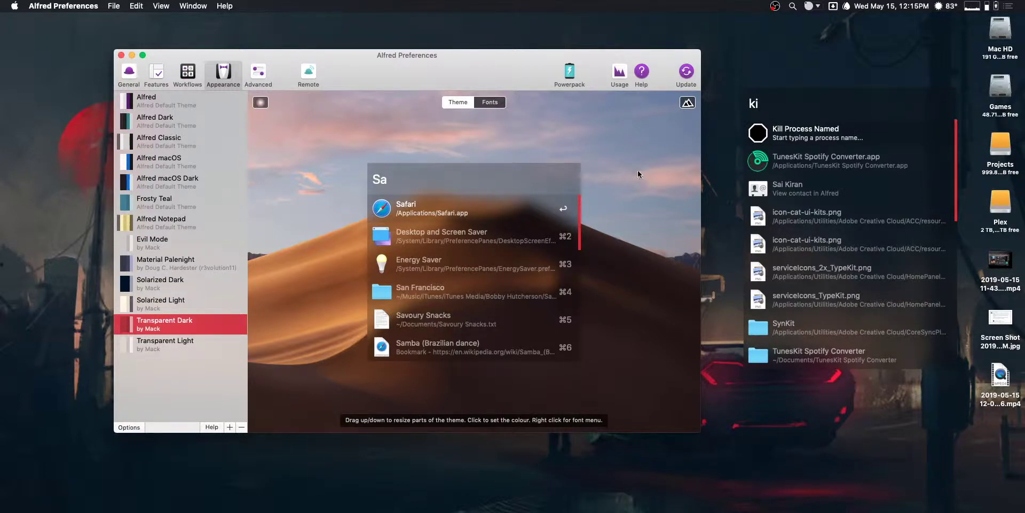
key("Escape")
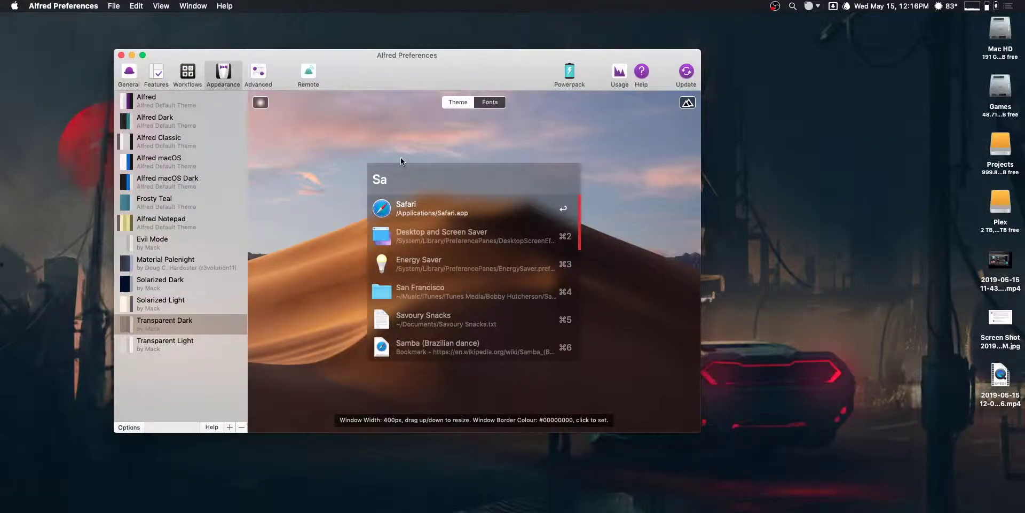
Widen the Transparent Dark theme's search window to 618 px and try it with the query "hell"
left_click(400, 157)
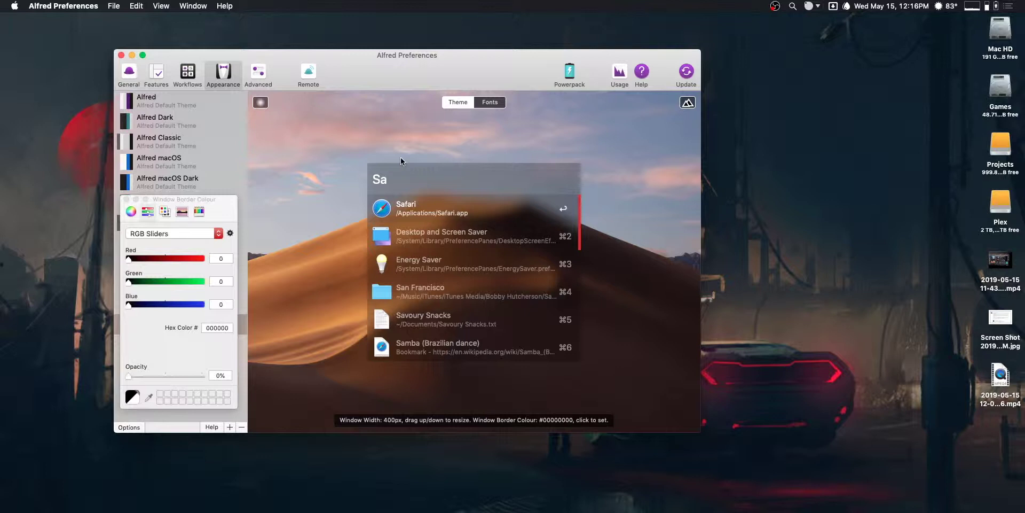
left_click_drag(400, 157, 400, 18)
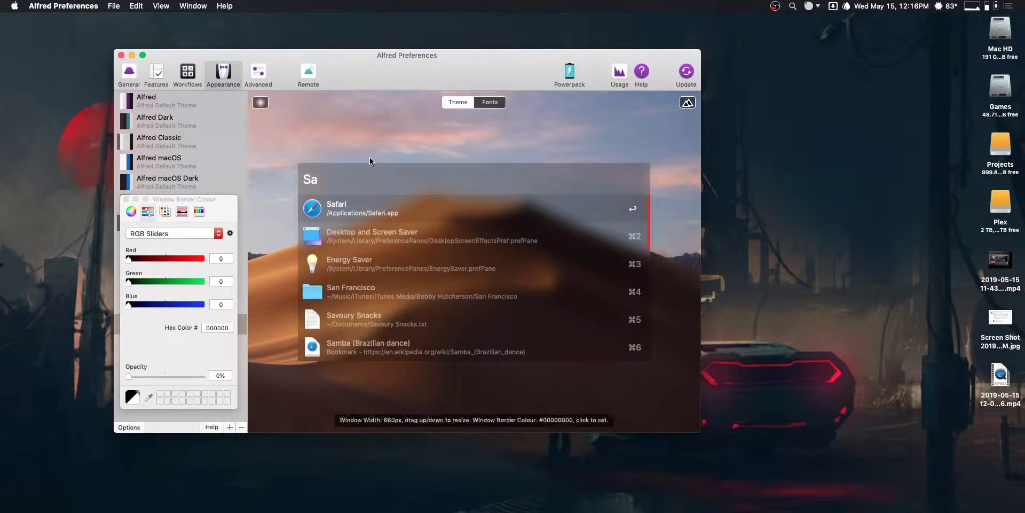
left_click_drag(370, 157, 370, 140)
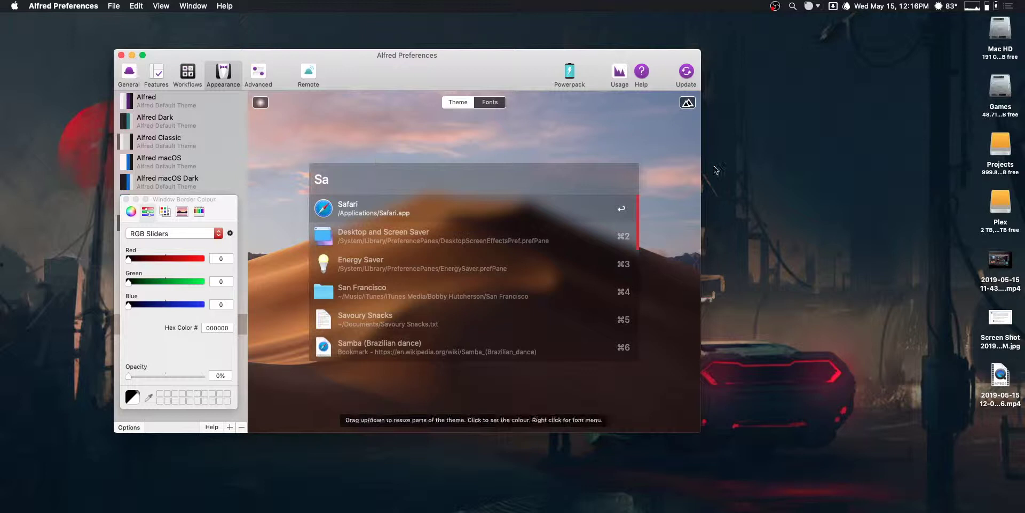
key("alt+space")
type("hell")
key("BackSpace")
key("BackSpace")
key("BackSpace")
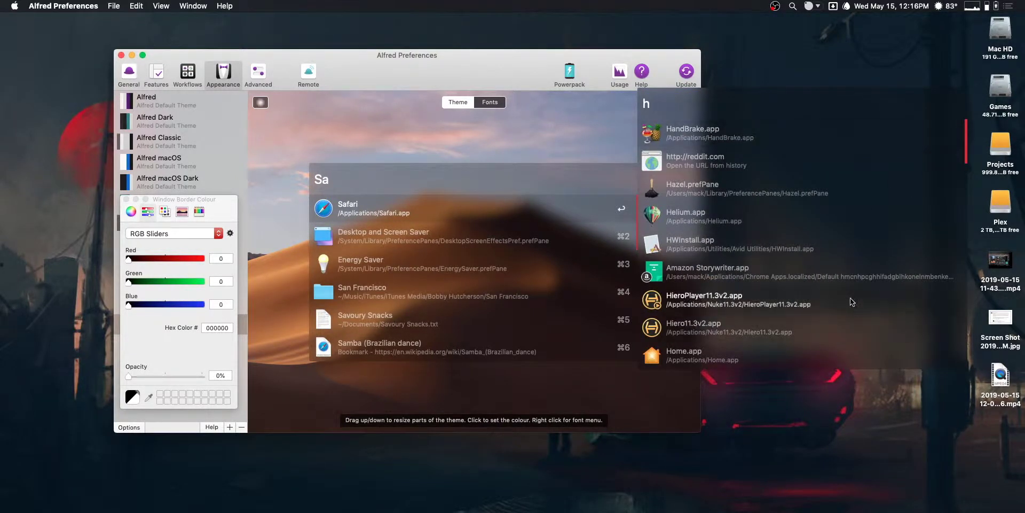
Set the Transparent Dark theme's window width to 400 px
left_click(454, 173)
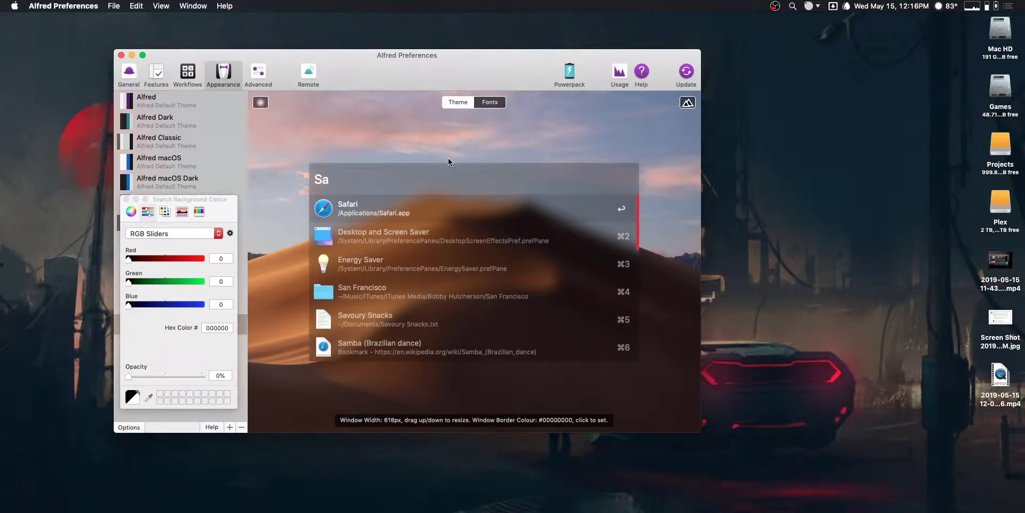
left_click(448, 158)
left_click_drag(448, 158, 448, 275)
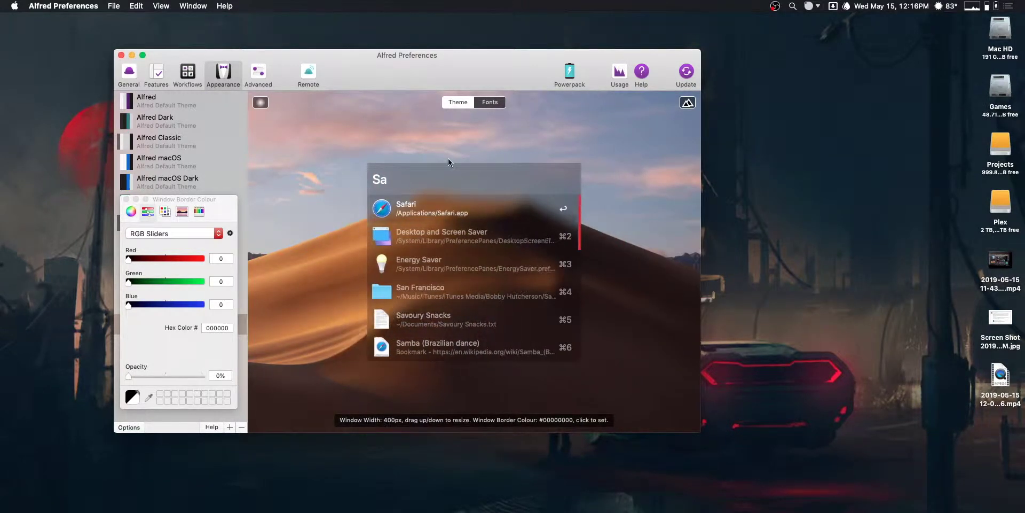
Check Alfred's narrowed search window on the desktop with the queries "alf l" and "vir"
left_click(800, 163)
key("alt+space")
type("alf l")
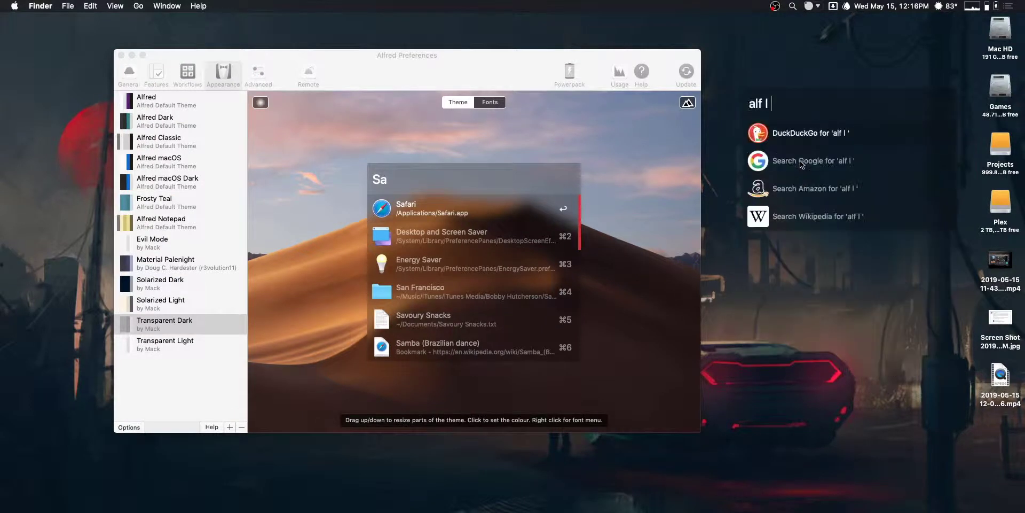
key("BackSpace")
key("BackSpace")
key("BackSpace")
key("BackSpace")
key("BackSpace")
type("vir")
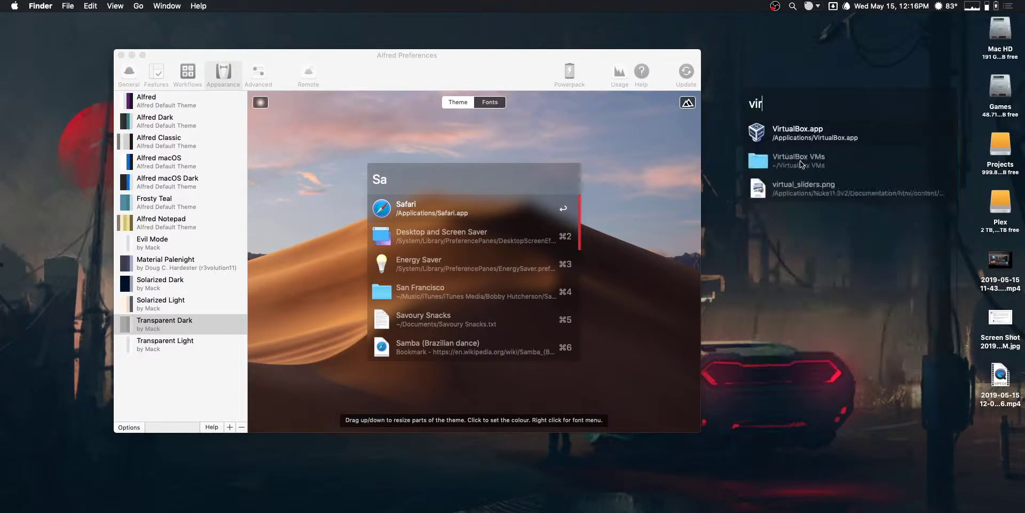
Try the query "app" in Alfred's search window, then return to Alfred Preferences and close the Window Border Colour picker
key("BackSpace")
key("BackSpace")
key("BackSpace")
type("app")
key("BackSpace")
key("BackSpace")
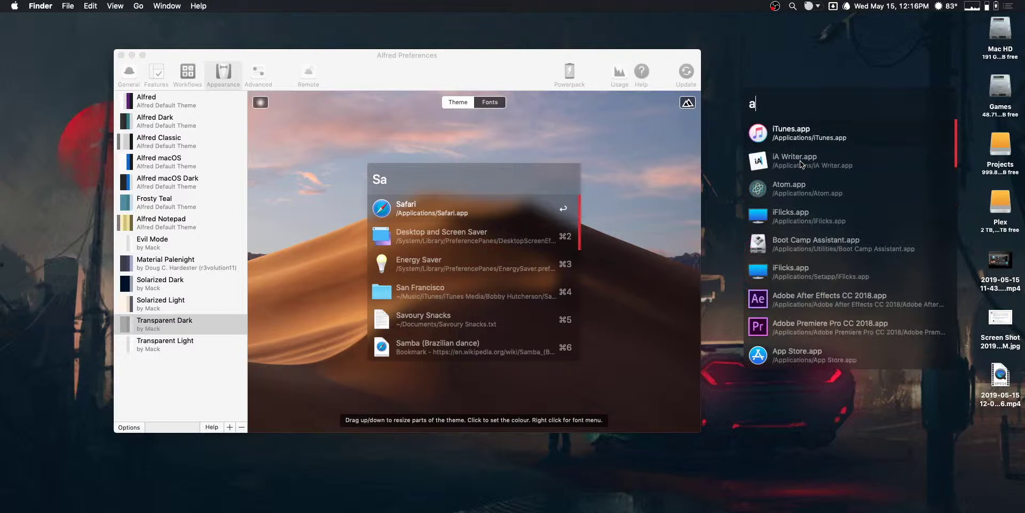
key("BackSpace")
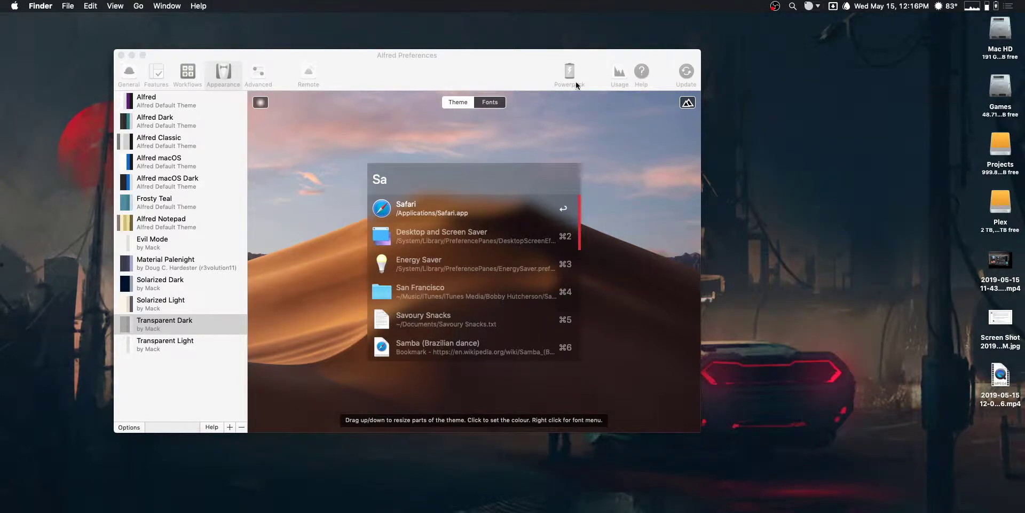
left_click(500, 67)
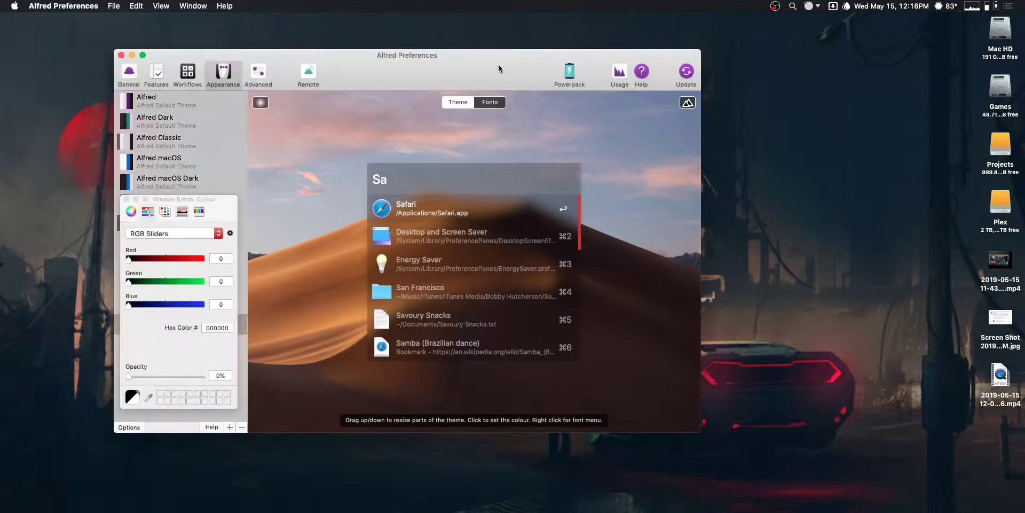
left_click(126, 199)
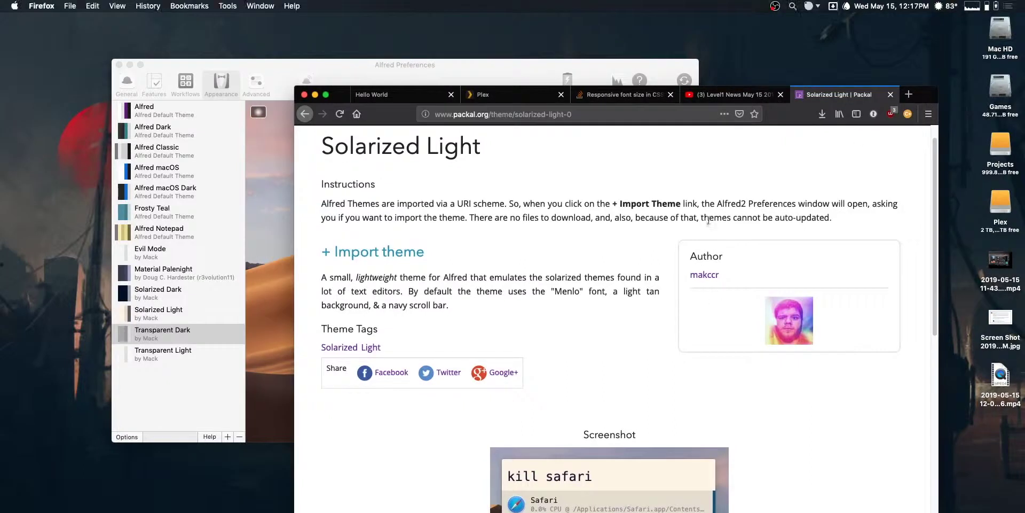
Open the Transparent Dark page from Packal's theme list in Firefox, and bring Alfred Preferences back to the front
scroll(707, 221, "up", 2)
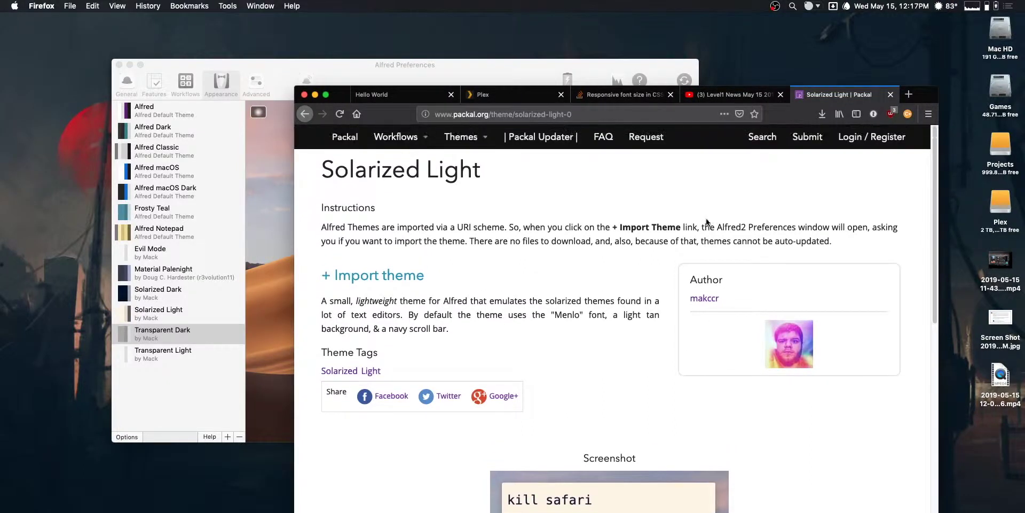
left_click(303, 114)
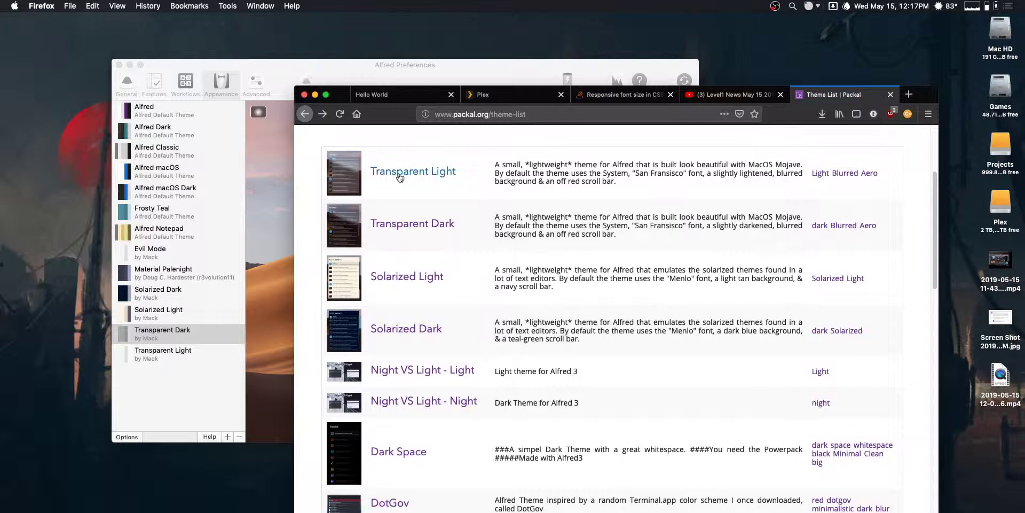
left_click(406, 223)
left_click(303, 63)
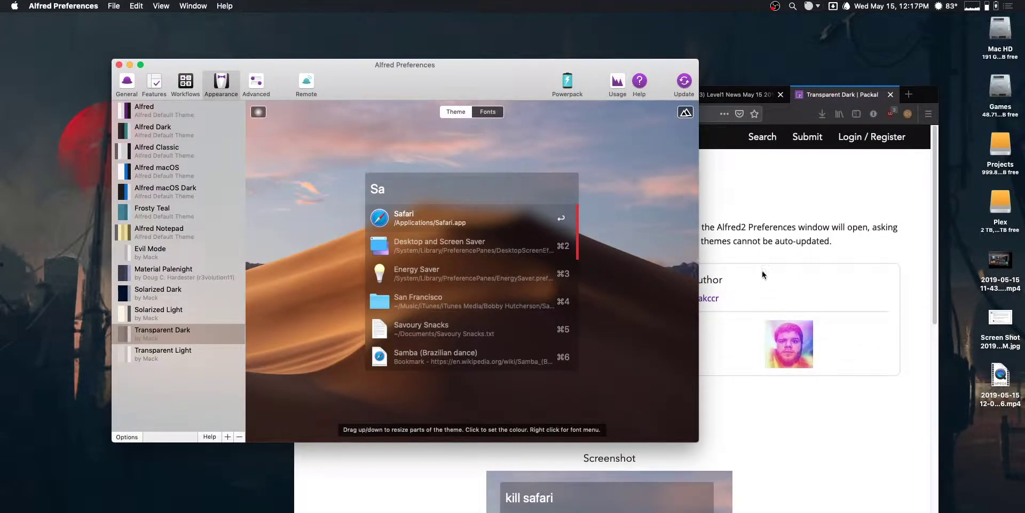
Bring the Packal page to the front and run the Terminal command ">say bye bye" from Alfred's search window
left_click(790, 274)
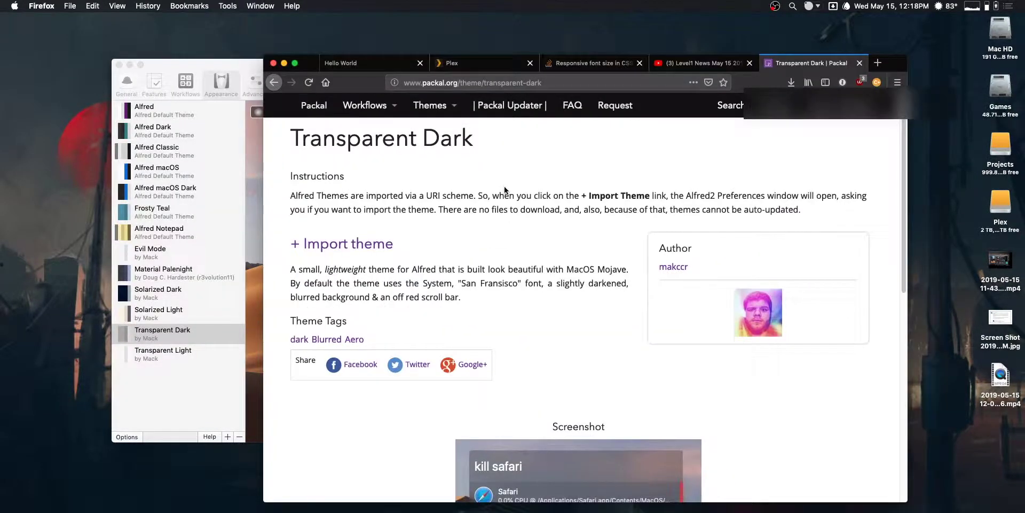
key("alt+space")
type("?")
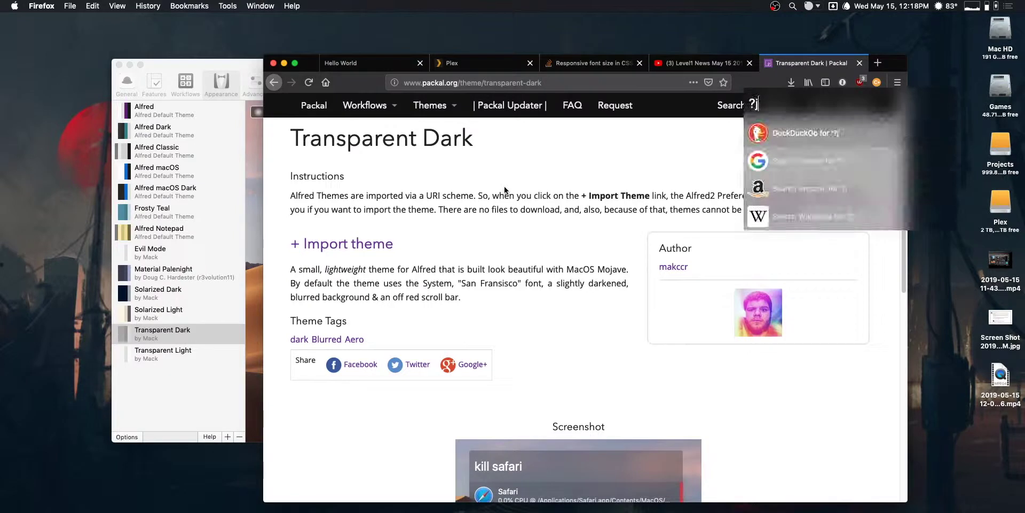
key("BackSpace")
type("?")
key("BackSpace")
type(">")
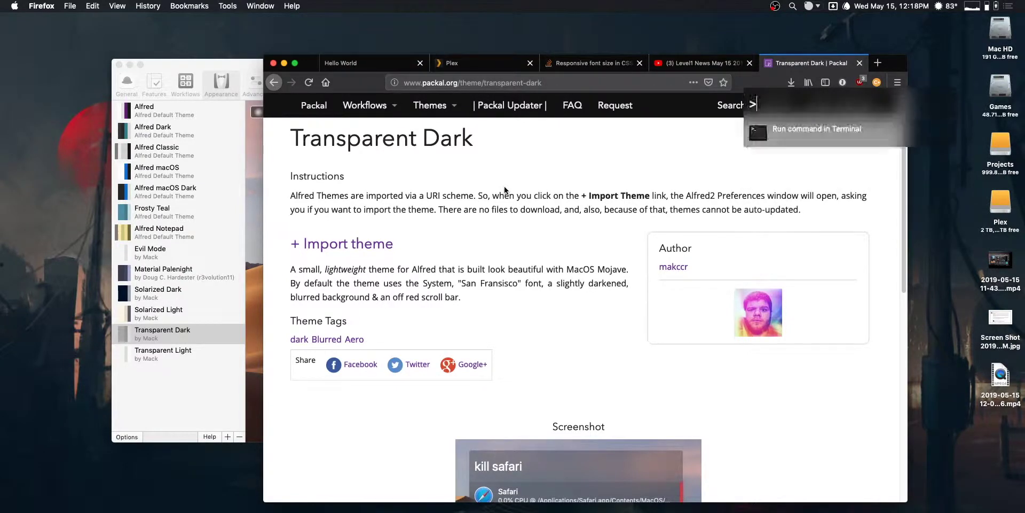
type("say bye bye")
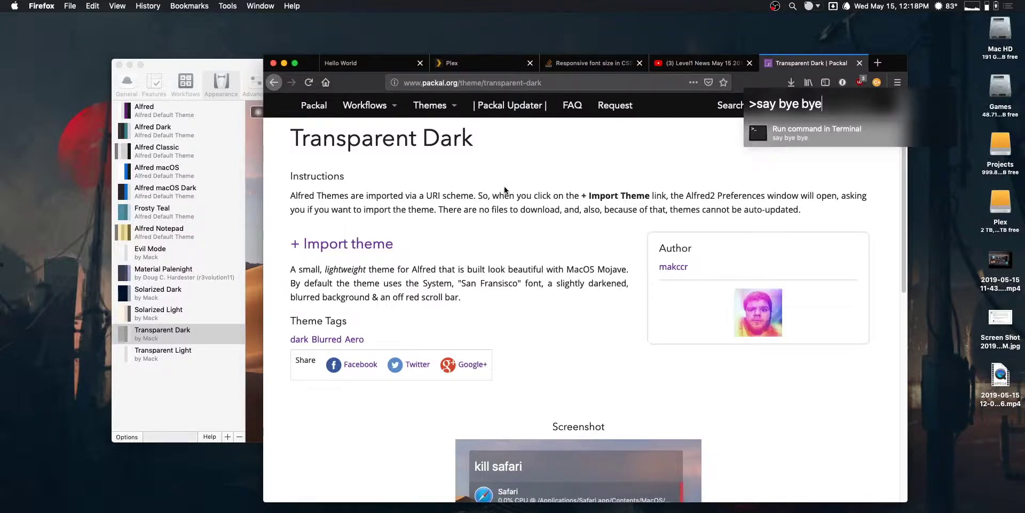
key("Return")
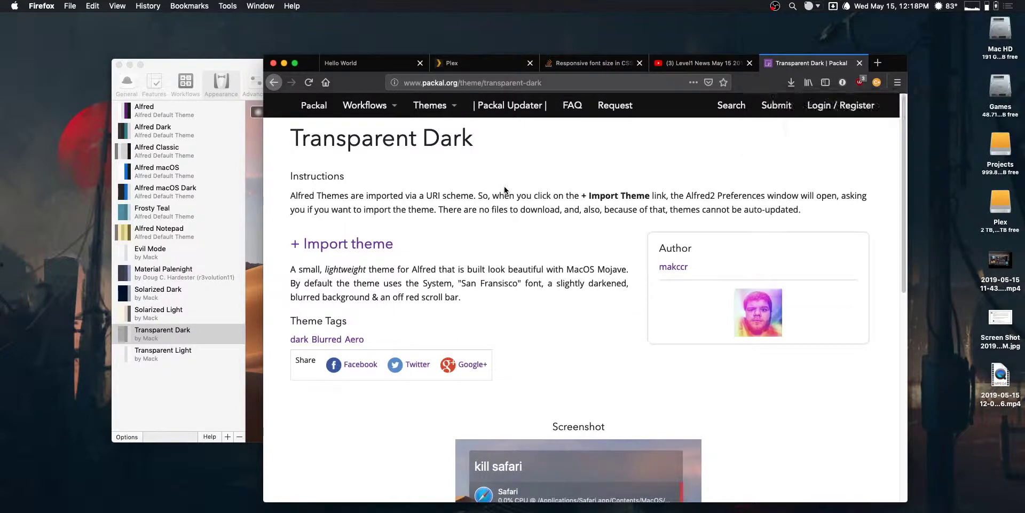